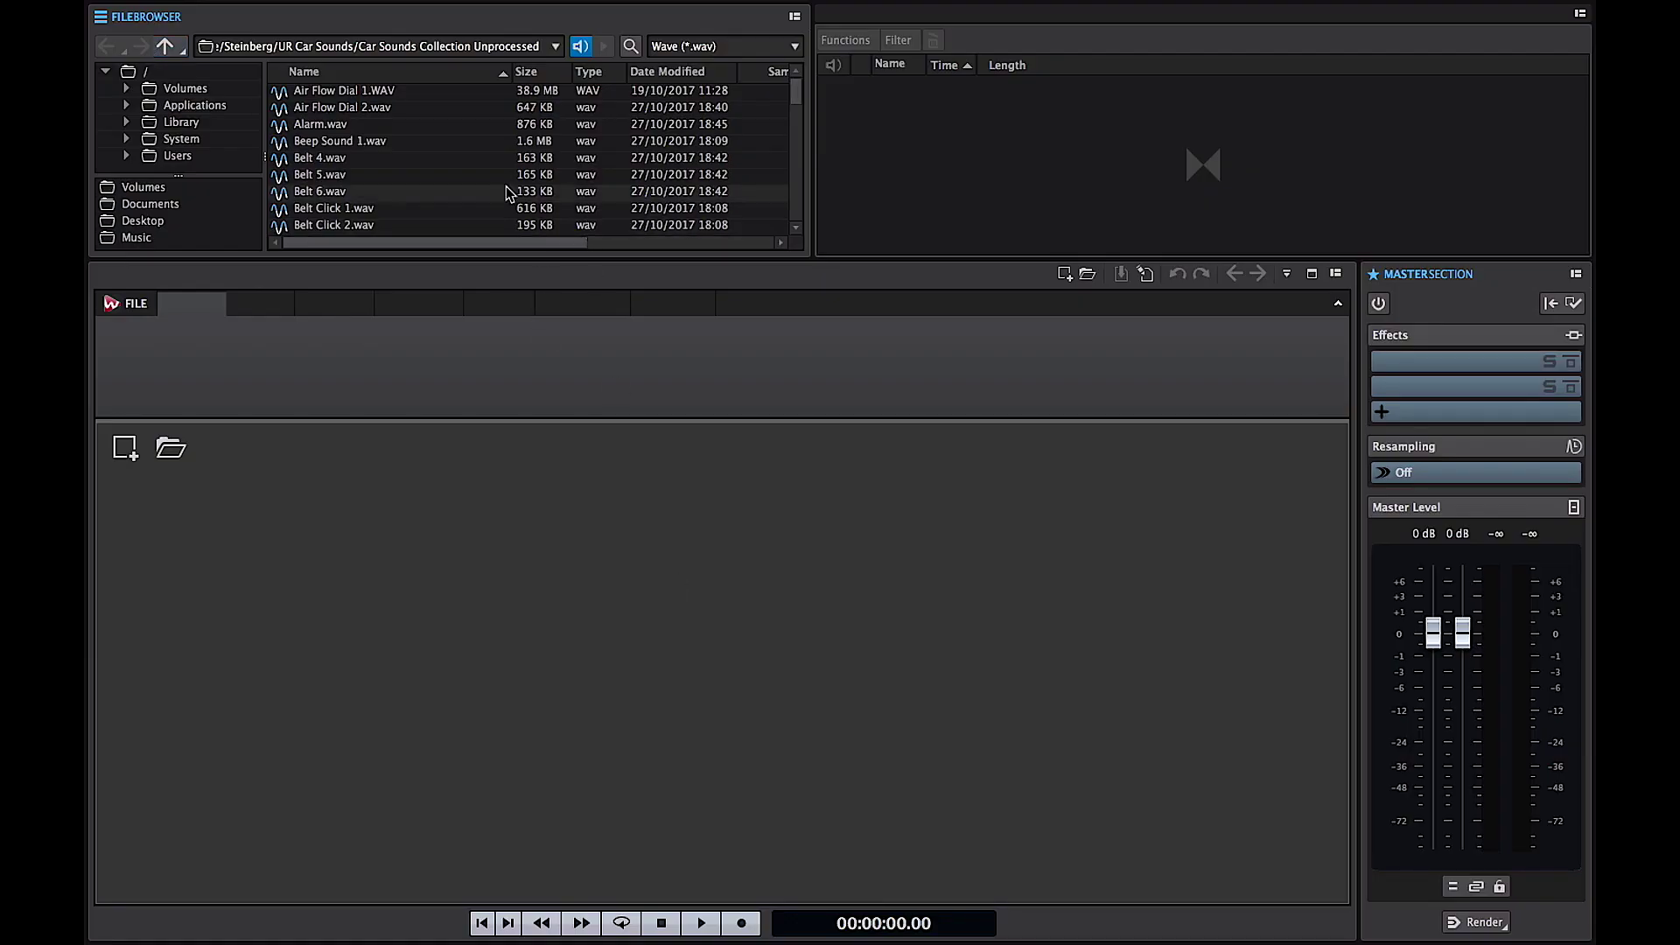
# Step: Audition Belt Click 1 to 3, Belt Pull 1 and Engine Multiple Roars from the unprocessed car sounds folder
pyautogui.scroll(-10, 395, 112)
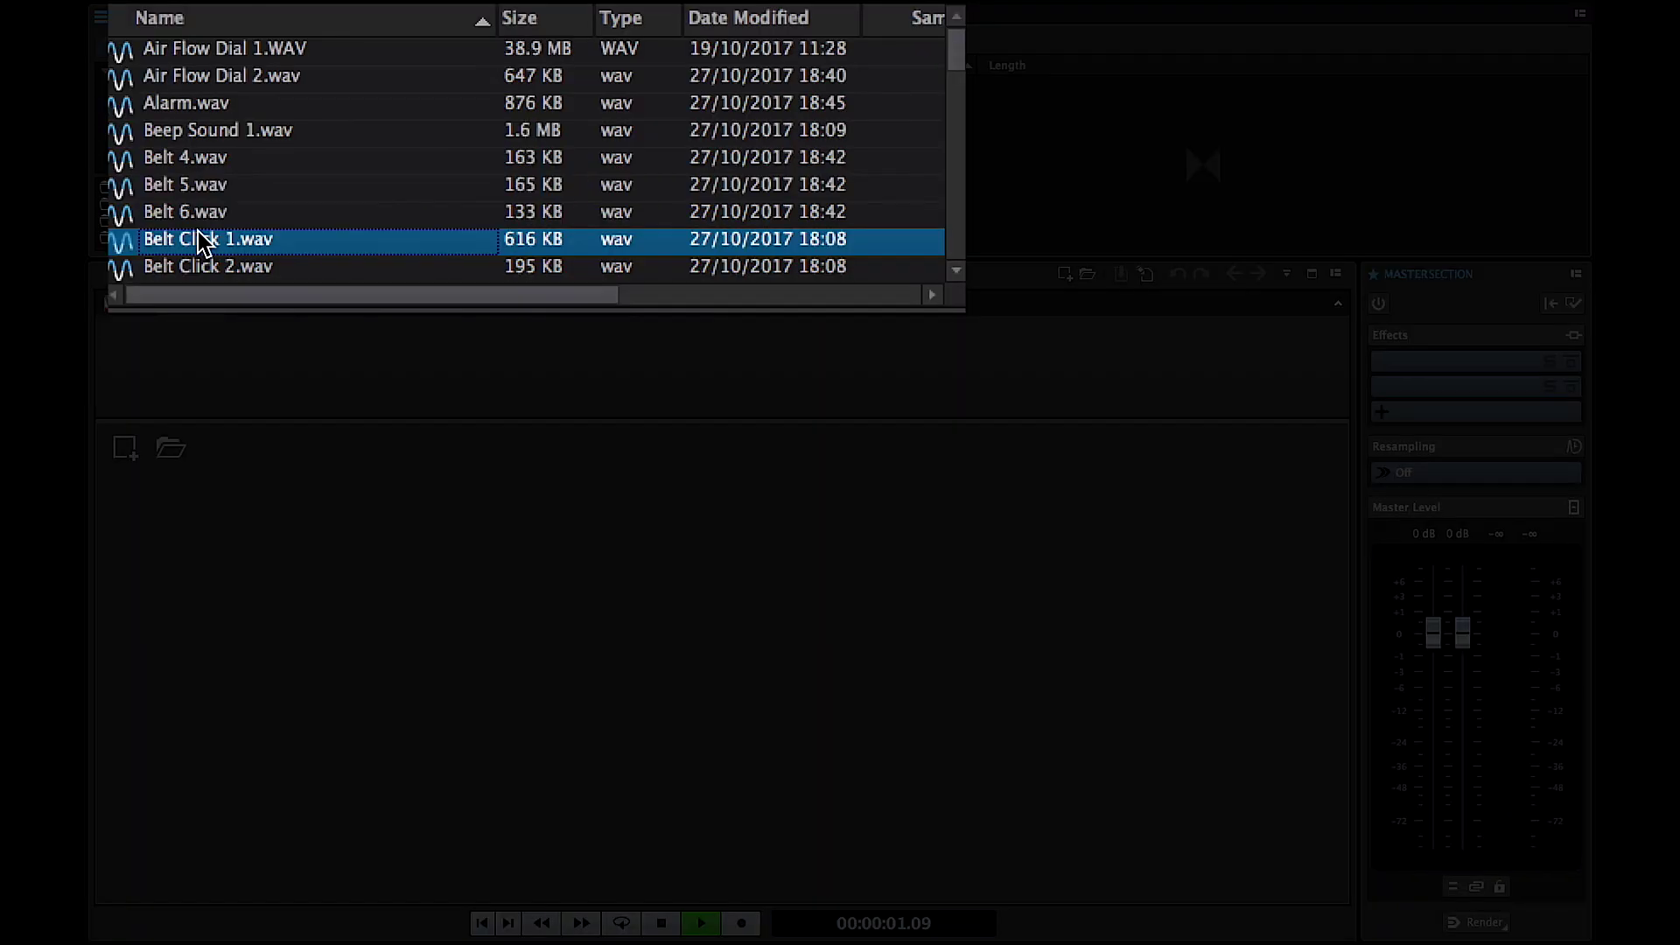
pyautogui.press('Down')
pyautogui.press('Down')
pyautogui.scroll(-2, 329, 209)
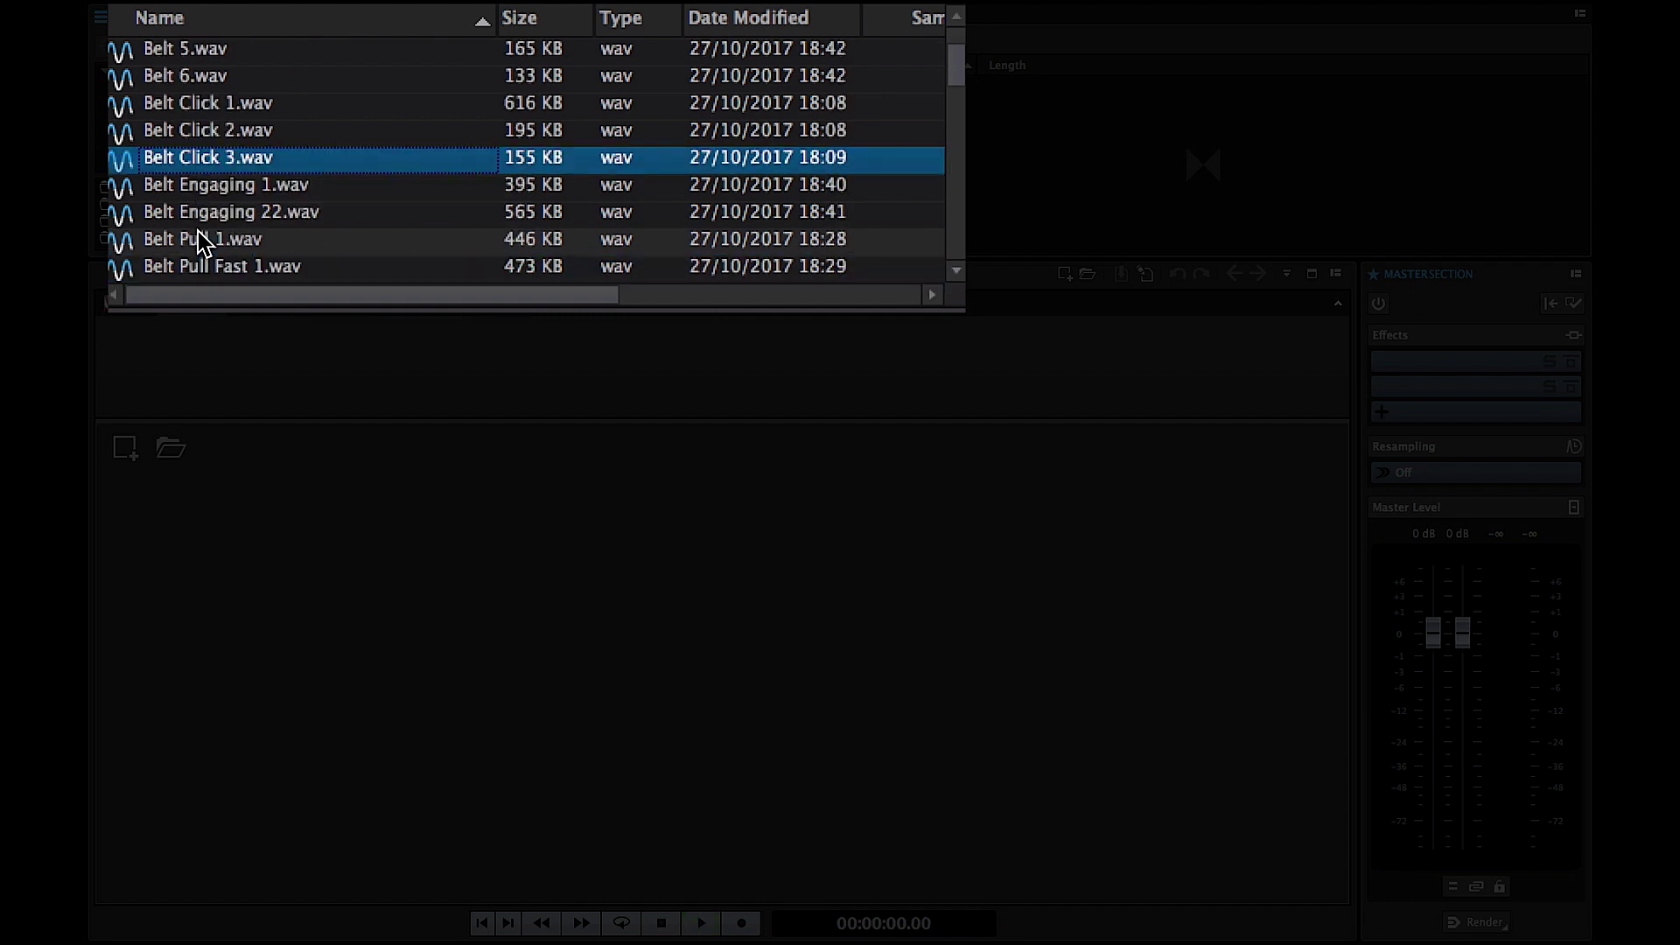
pyautogui.click(193, 242)
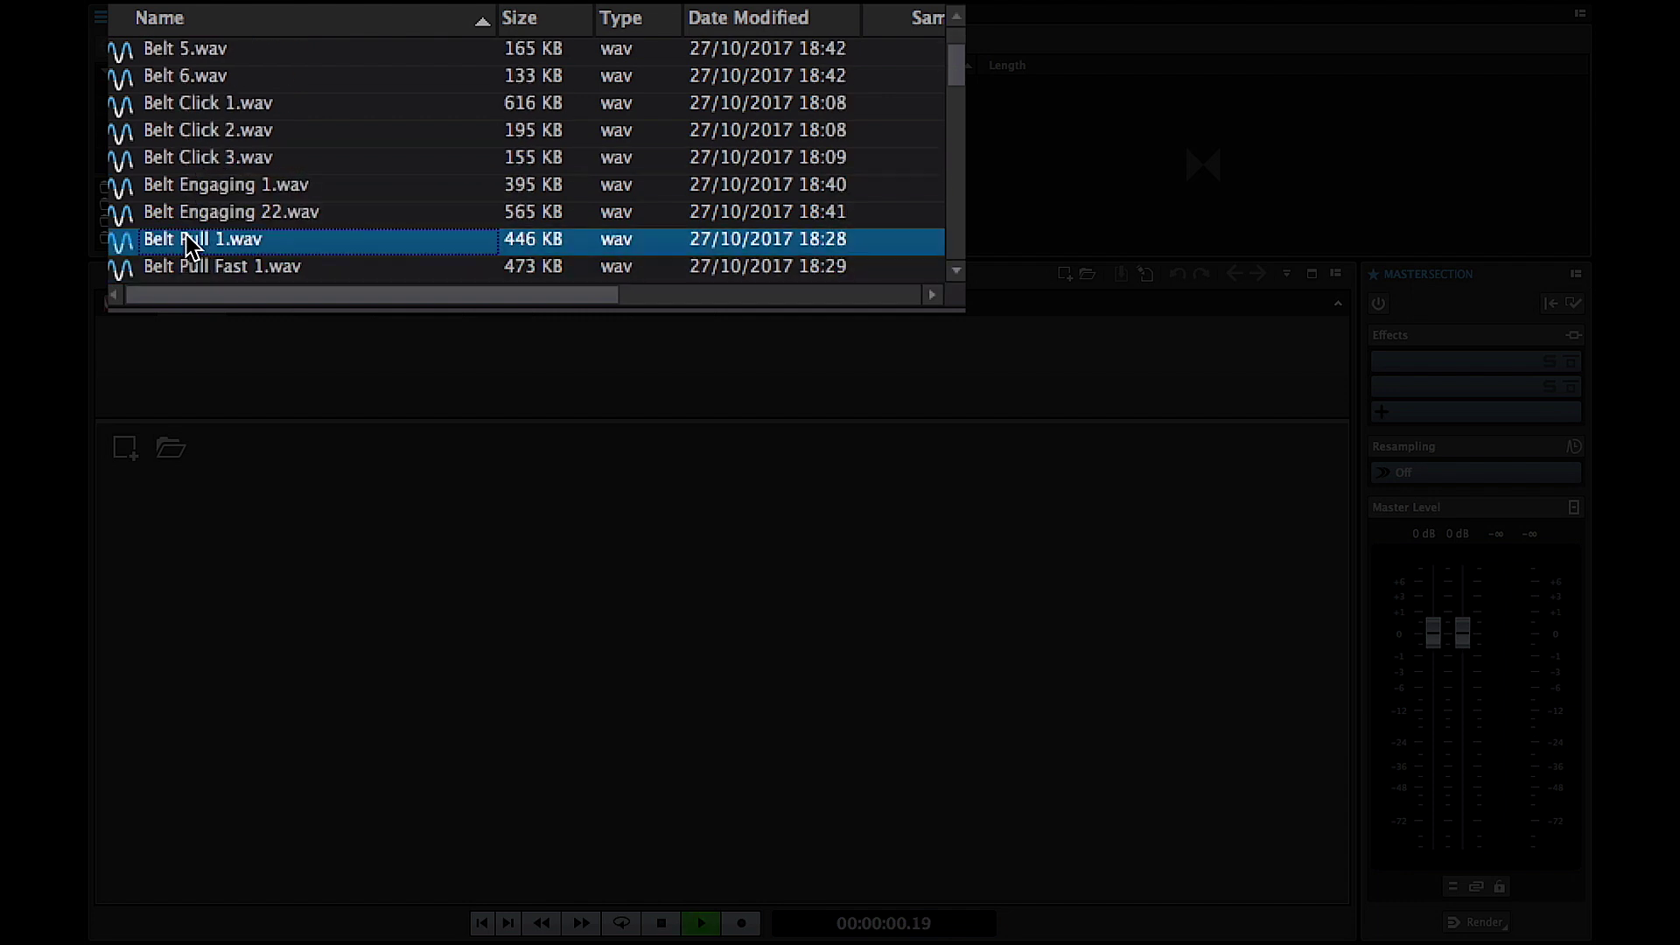
pyautogui.scroll(-2, 193, 244)
pyautogui.click(194, 241)
pyautogui.scroll(-1, 194, 242)
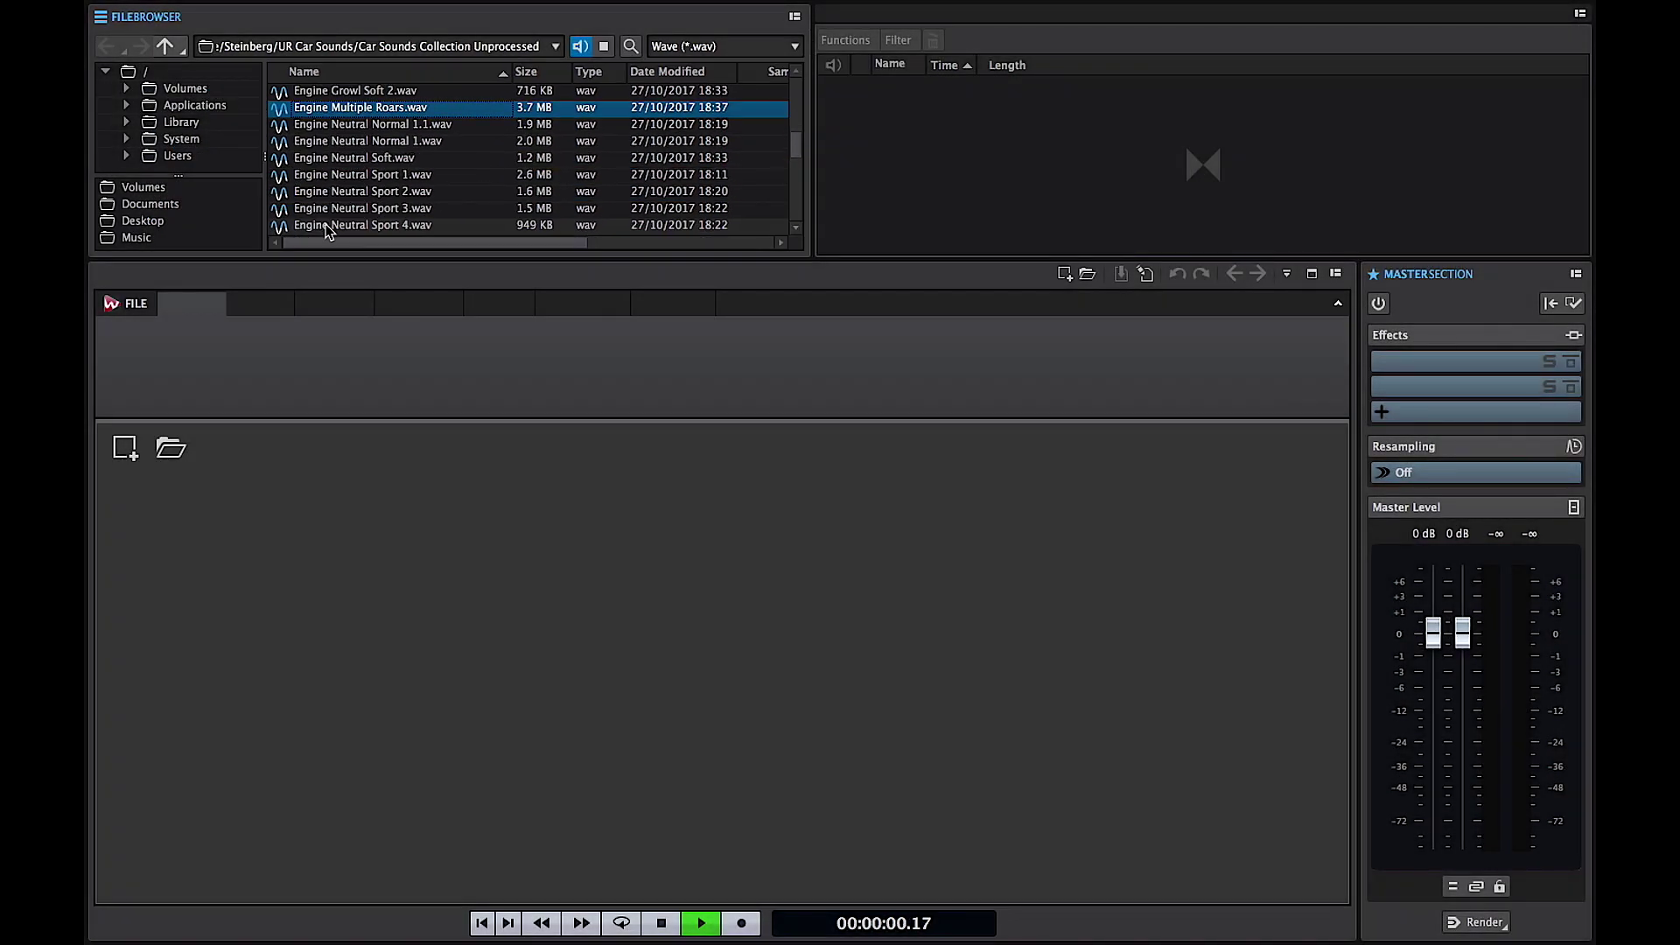
# Step: Audition the engine recordings from Engine Neutral Soft through Engine Neutral Sport 5
pyautogui.click(324, 159)
pyautogui.press('Down')
pyautogui.press('Down')
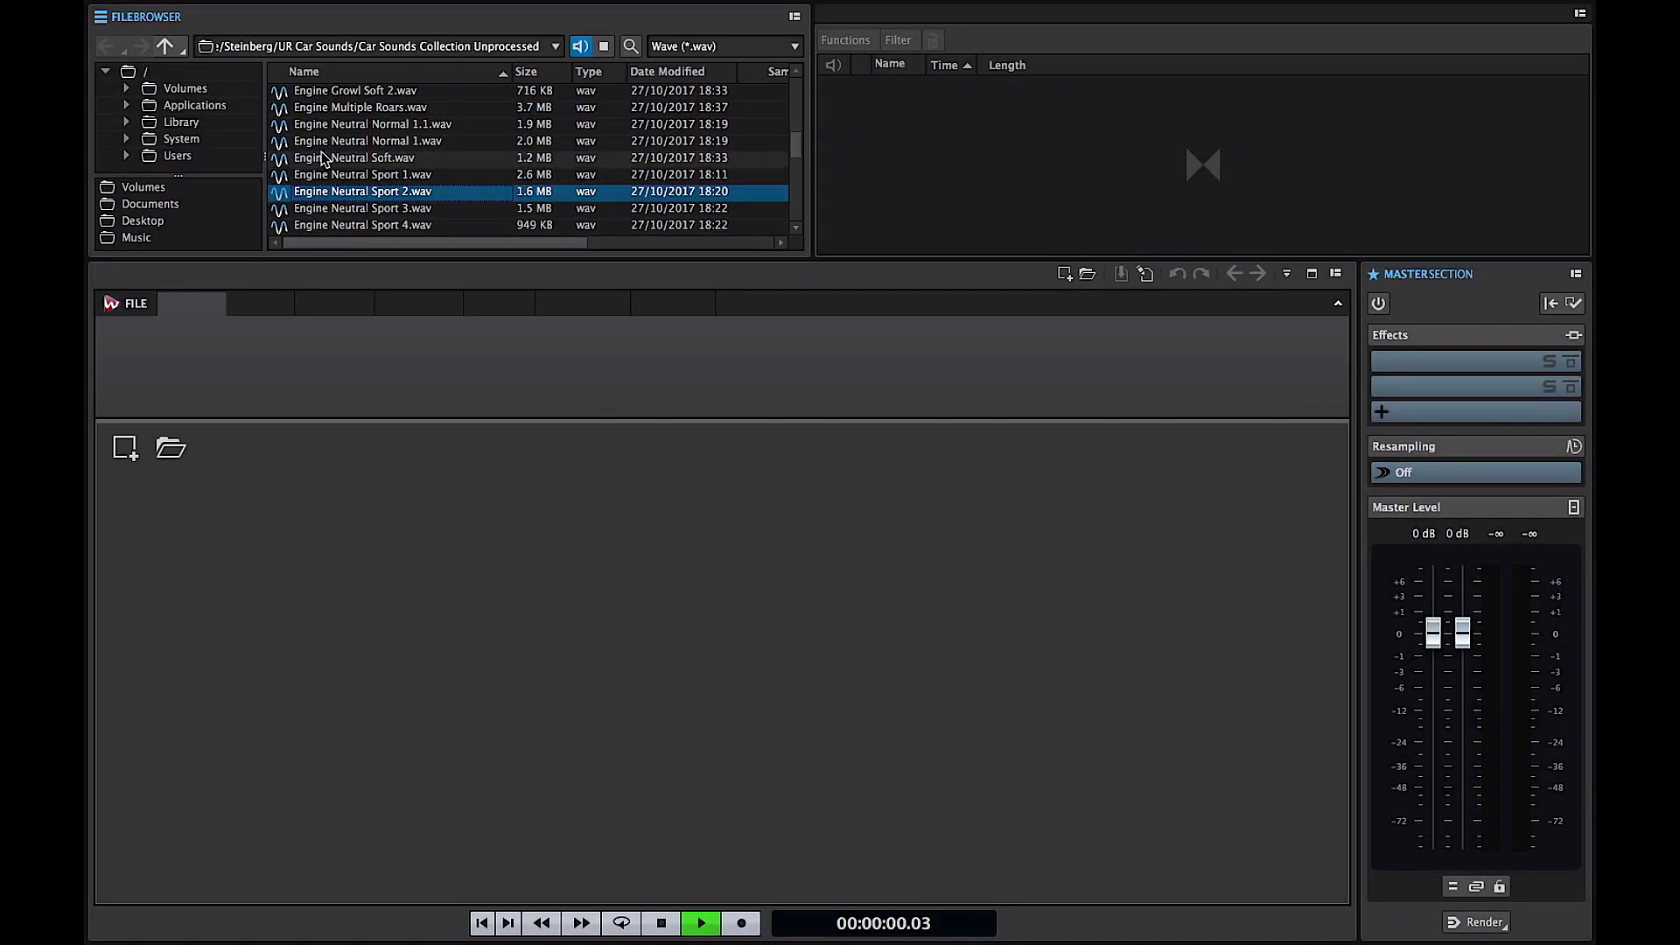
pyautogui.press('Down')
pyautogui.press('Down')
pyautogui.press('Down')
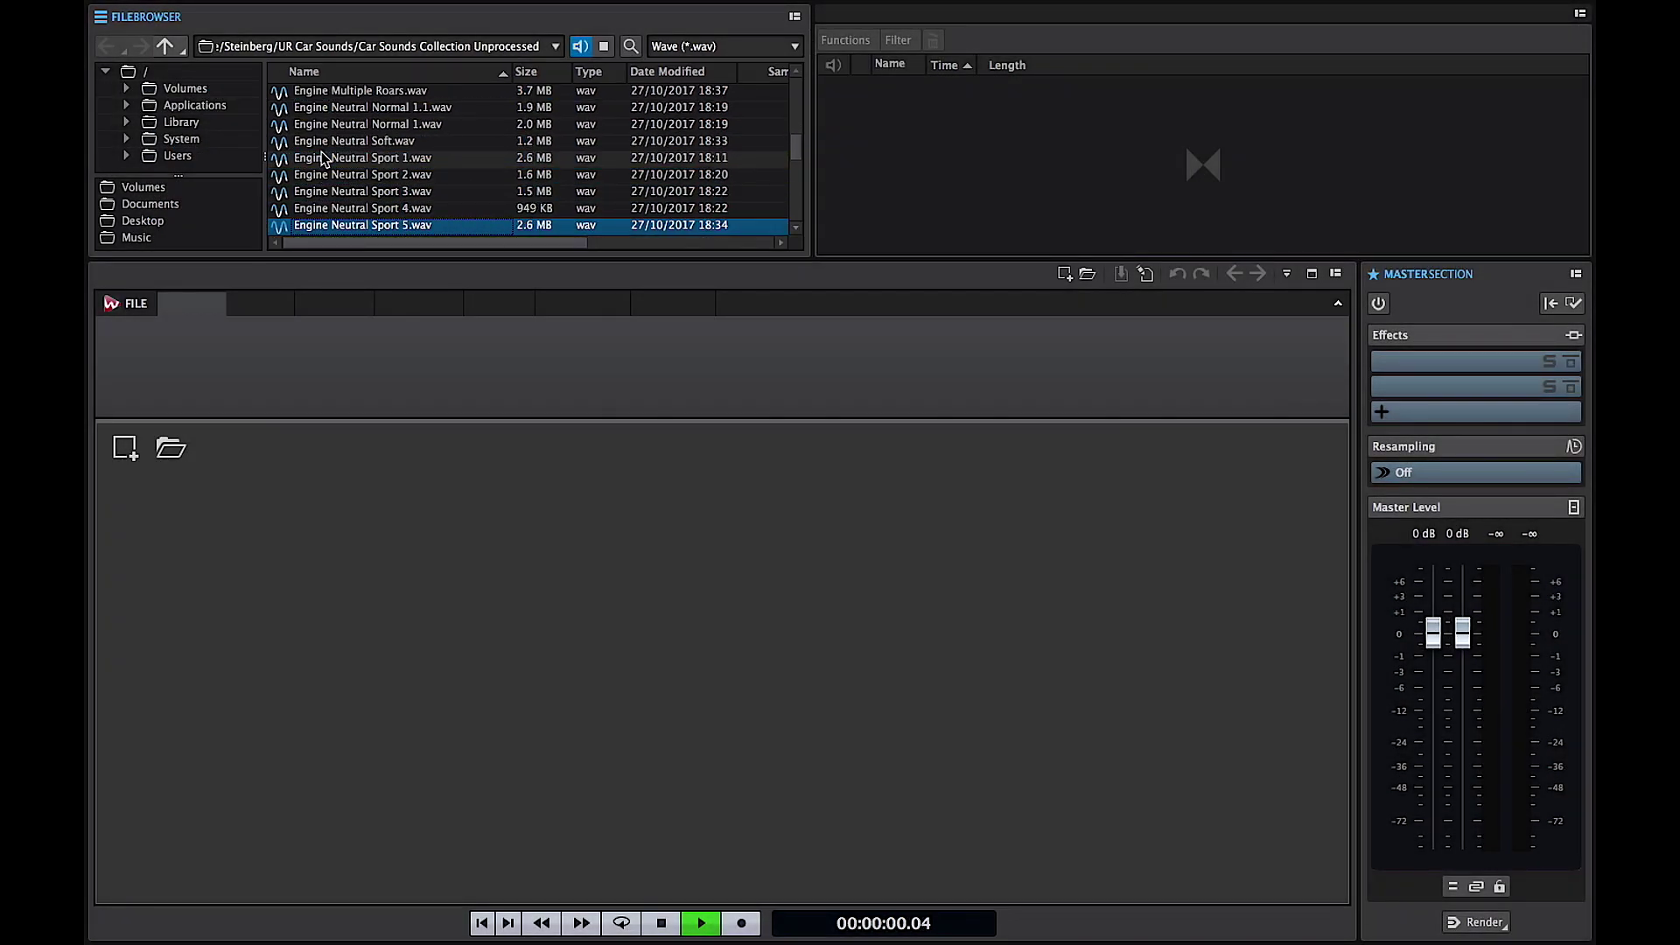
# Step: Open all the car sound files in the audio editor and bring up Engine Multiple Roars
pyautogui.scroll(-1, 323, 157)
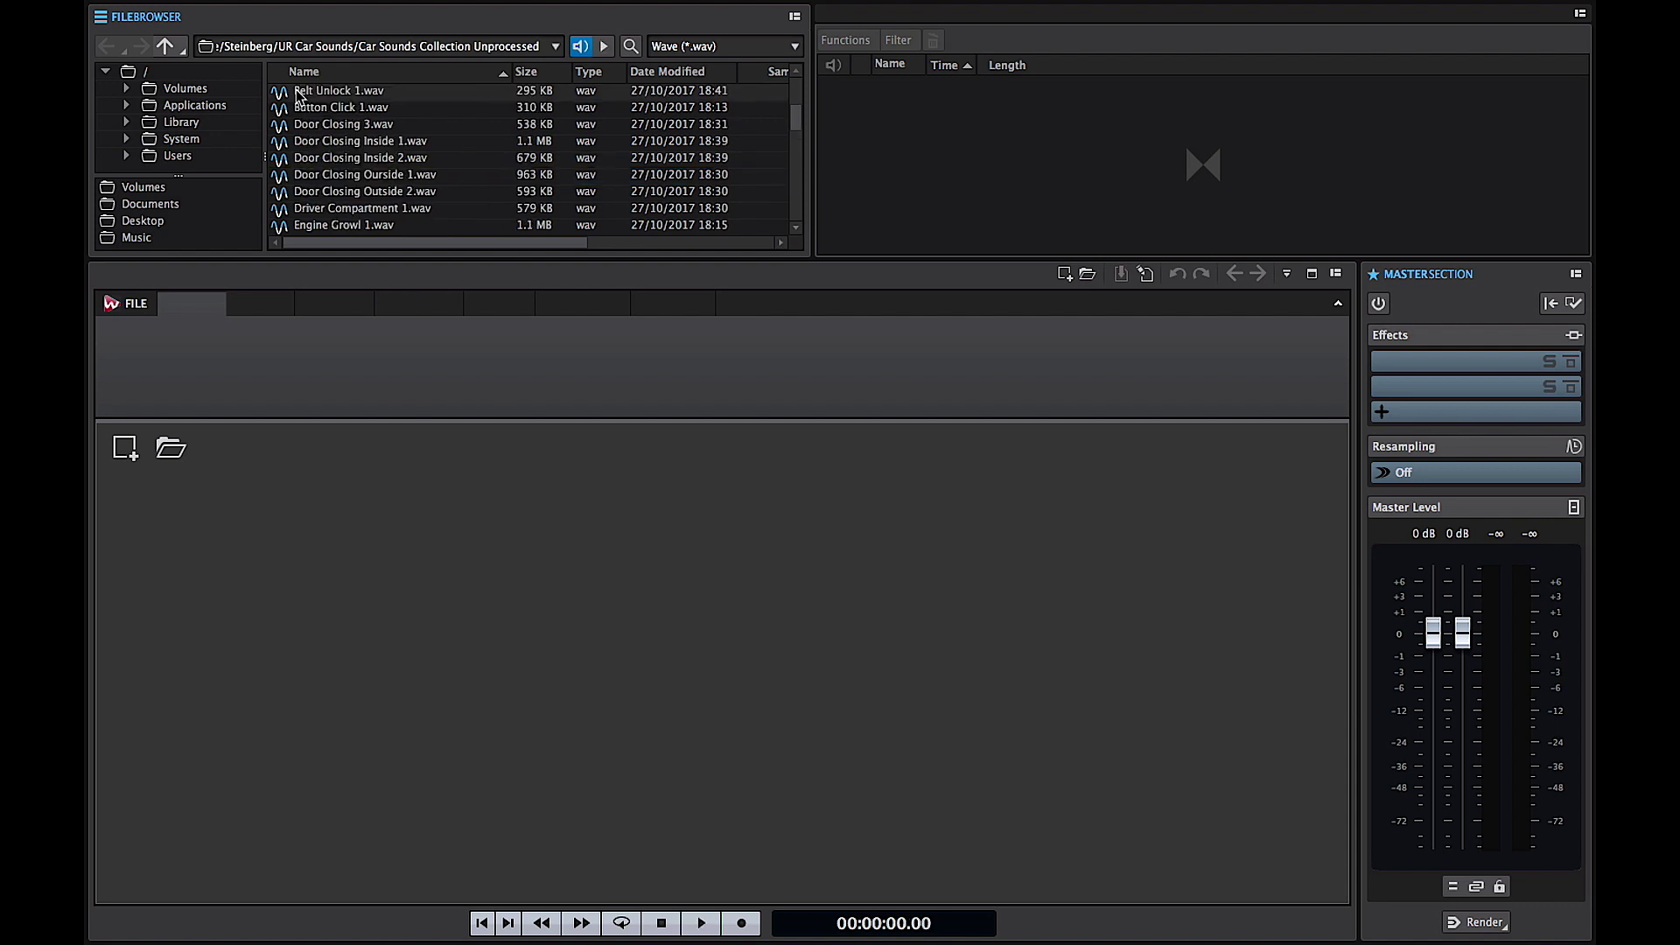
pyautogui.keyDown('shift'); pyautogui.click(298, 96); pyautogui.keyUp('shift')
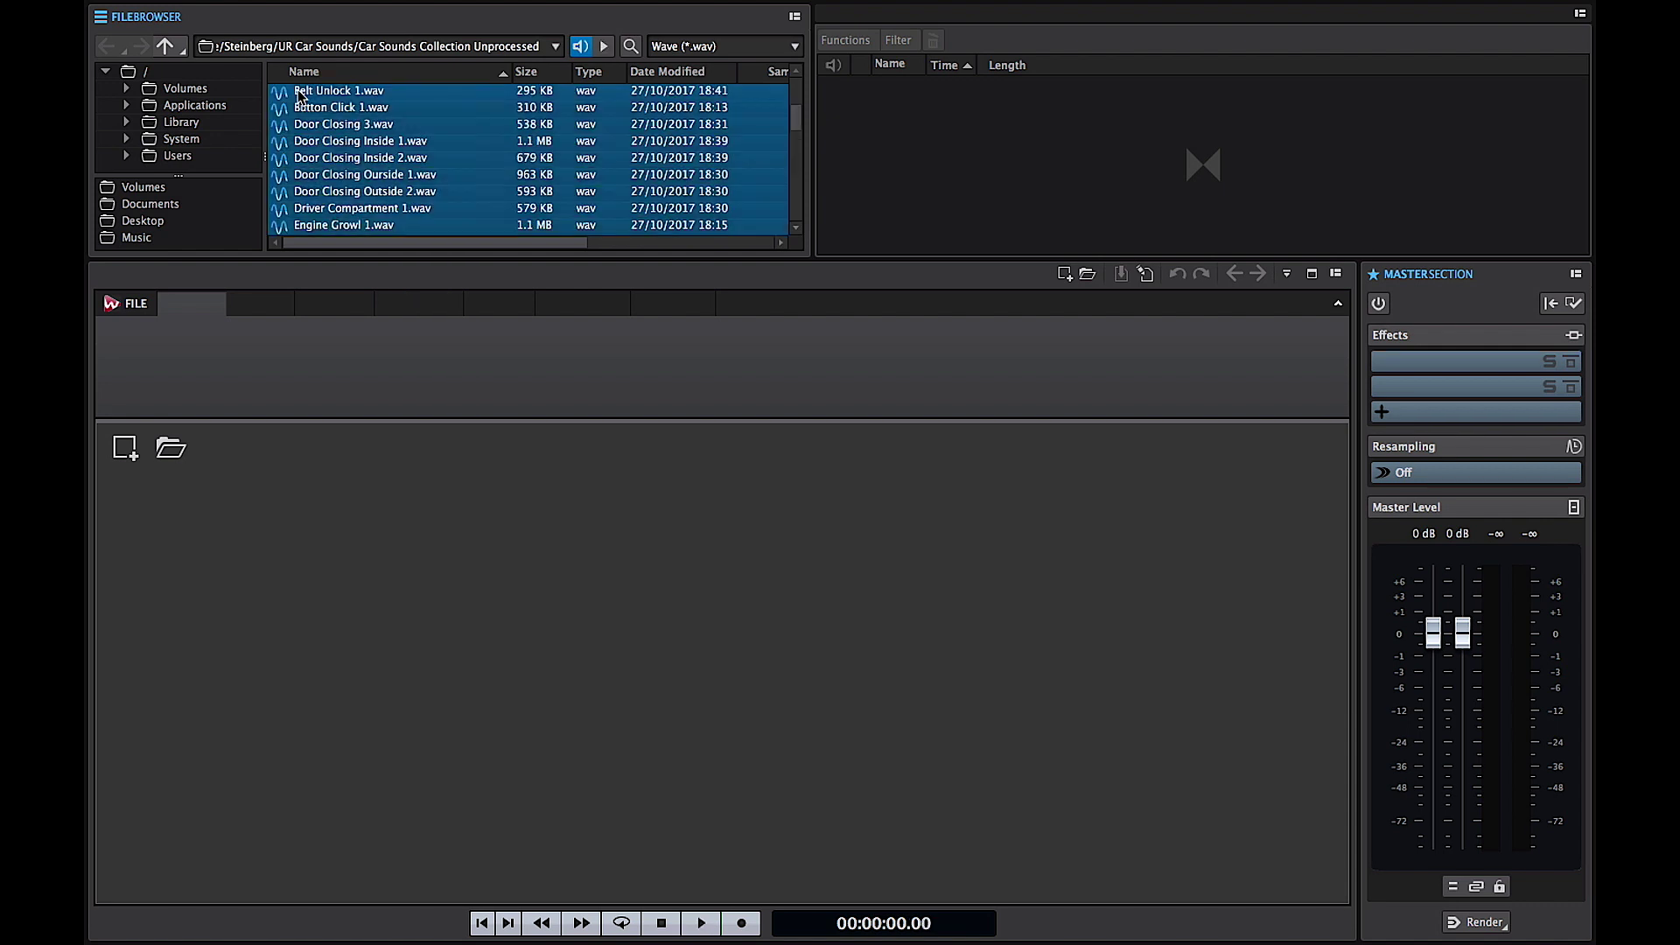
pyautogui.moveTo(301, 97); pyautogui.dragTo(257, 632)
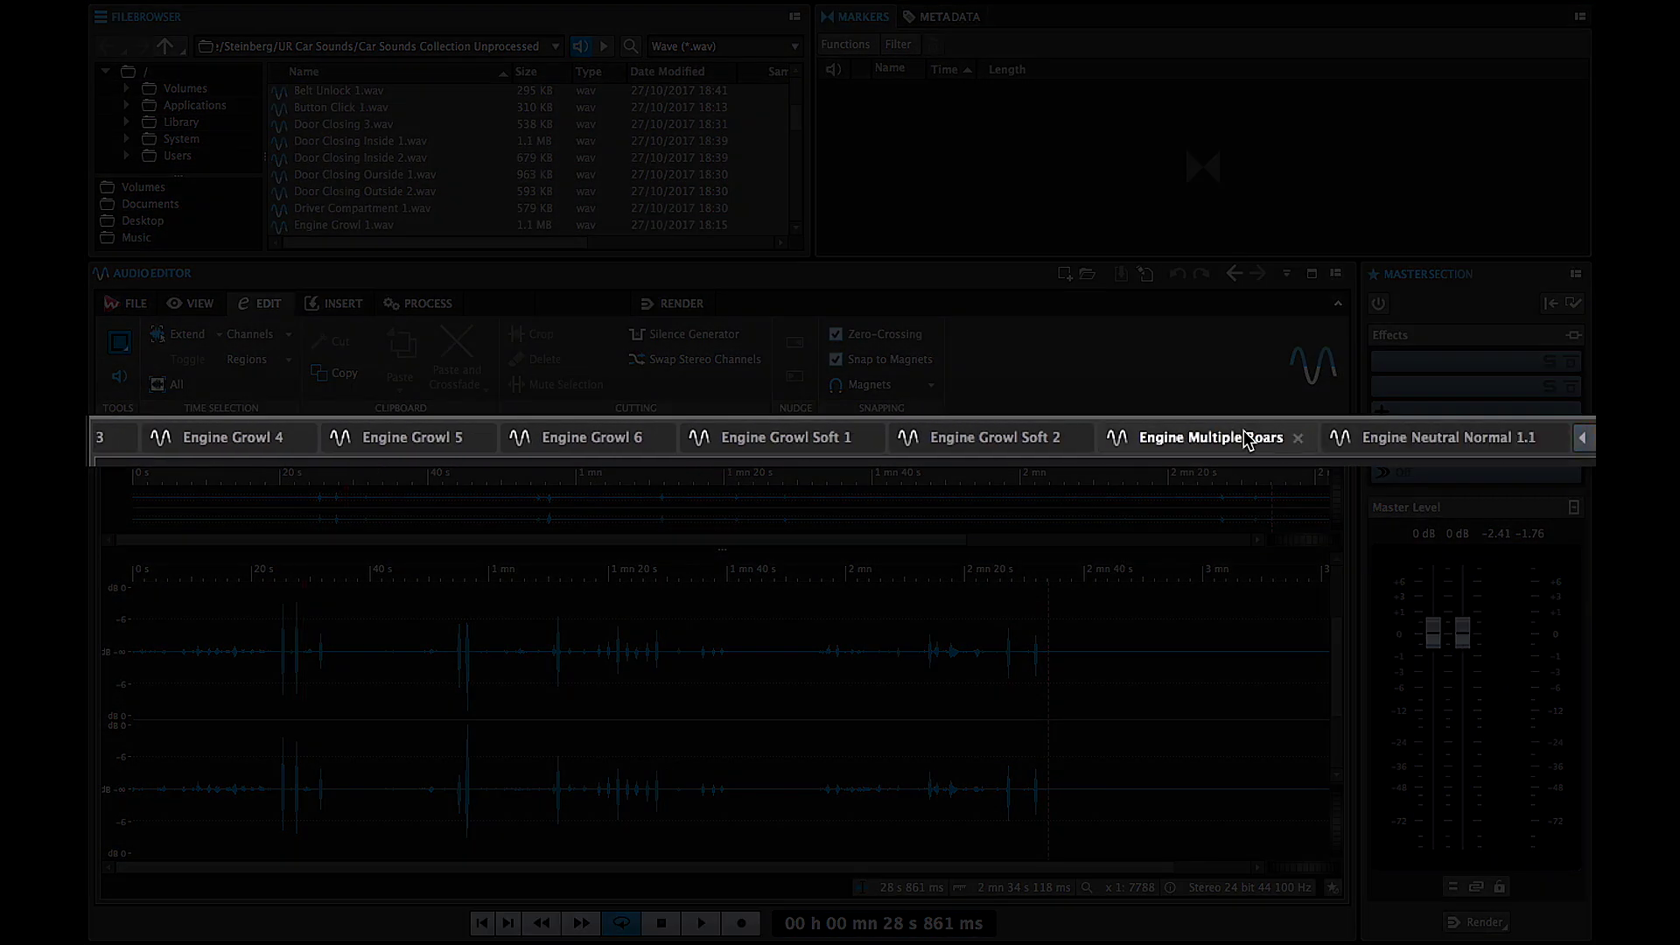
pyautogui.click(1210, 439)
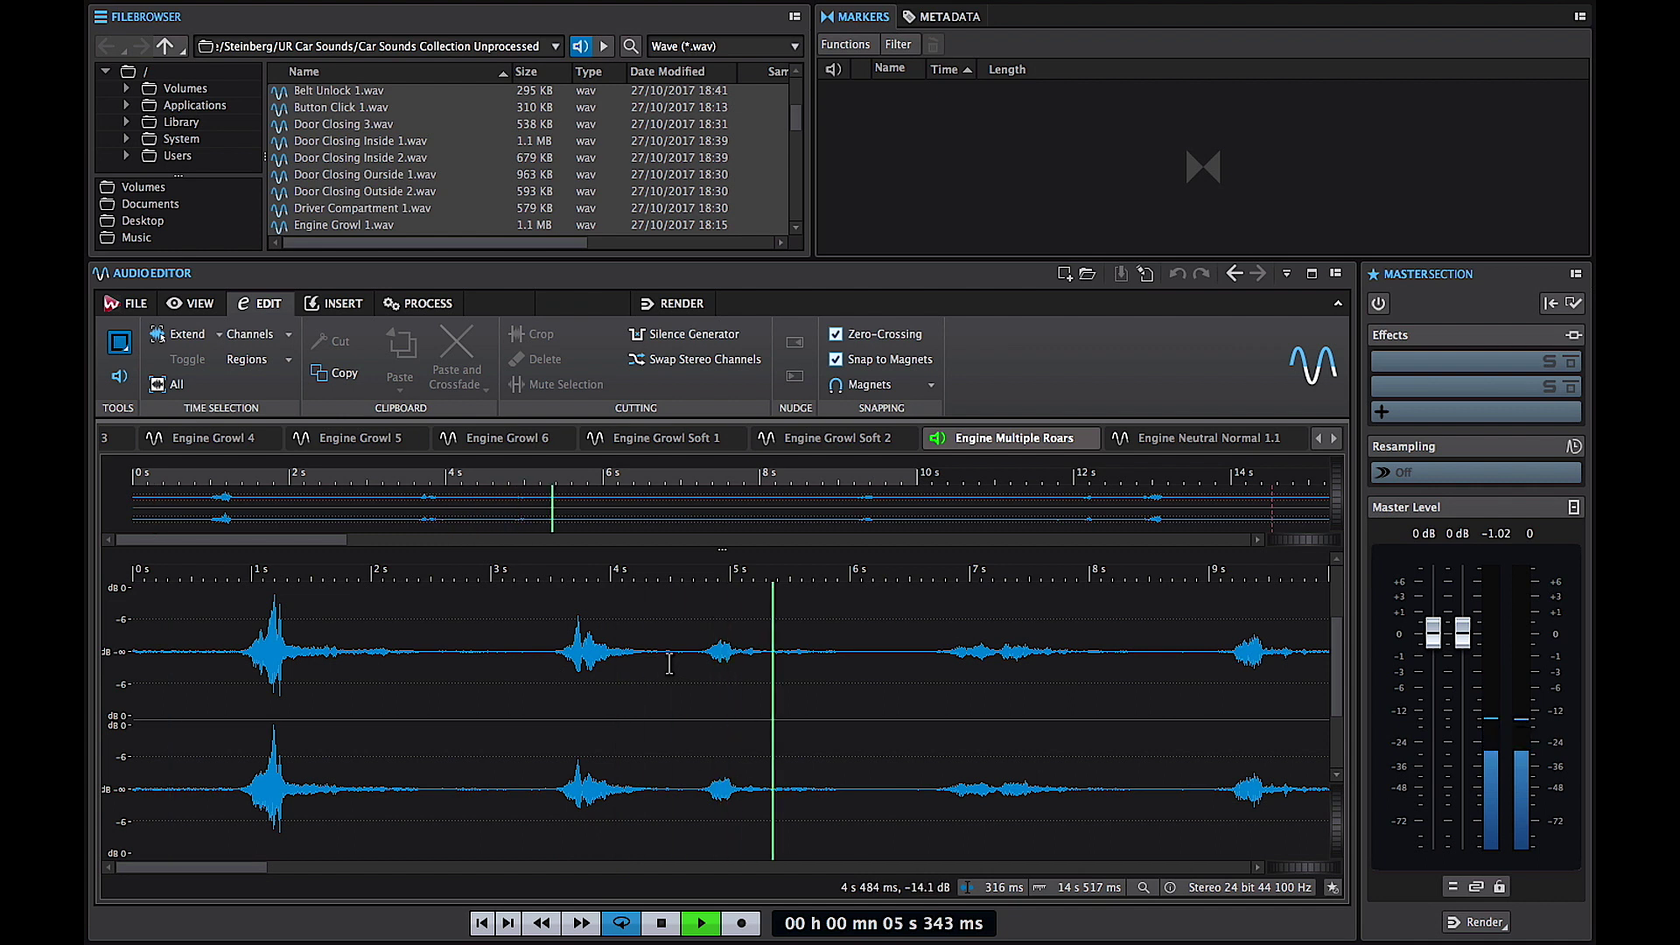
# Step: Play Engine Multiple Roars from about 6.5 s to listen to the weaker roars, and stop playback
pyautogui.click(917, 667)
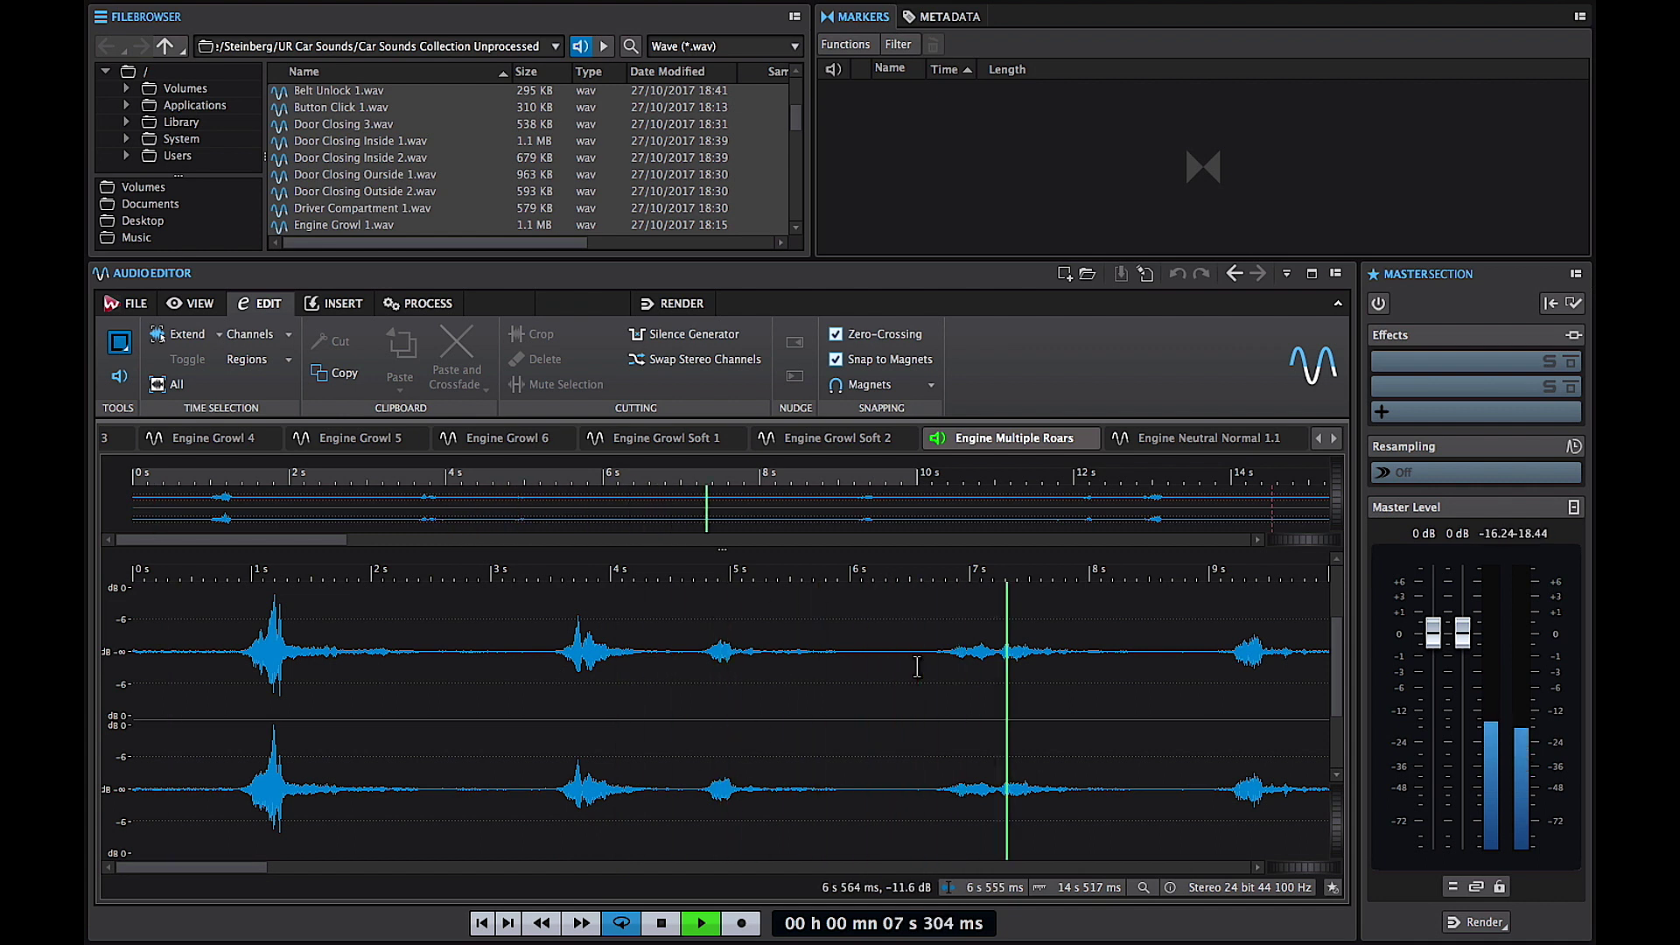
pyautogui.moveTo(1299, 871); pyautogui.dragTo(1265, 868)
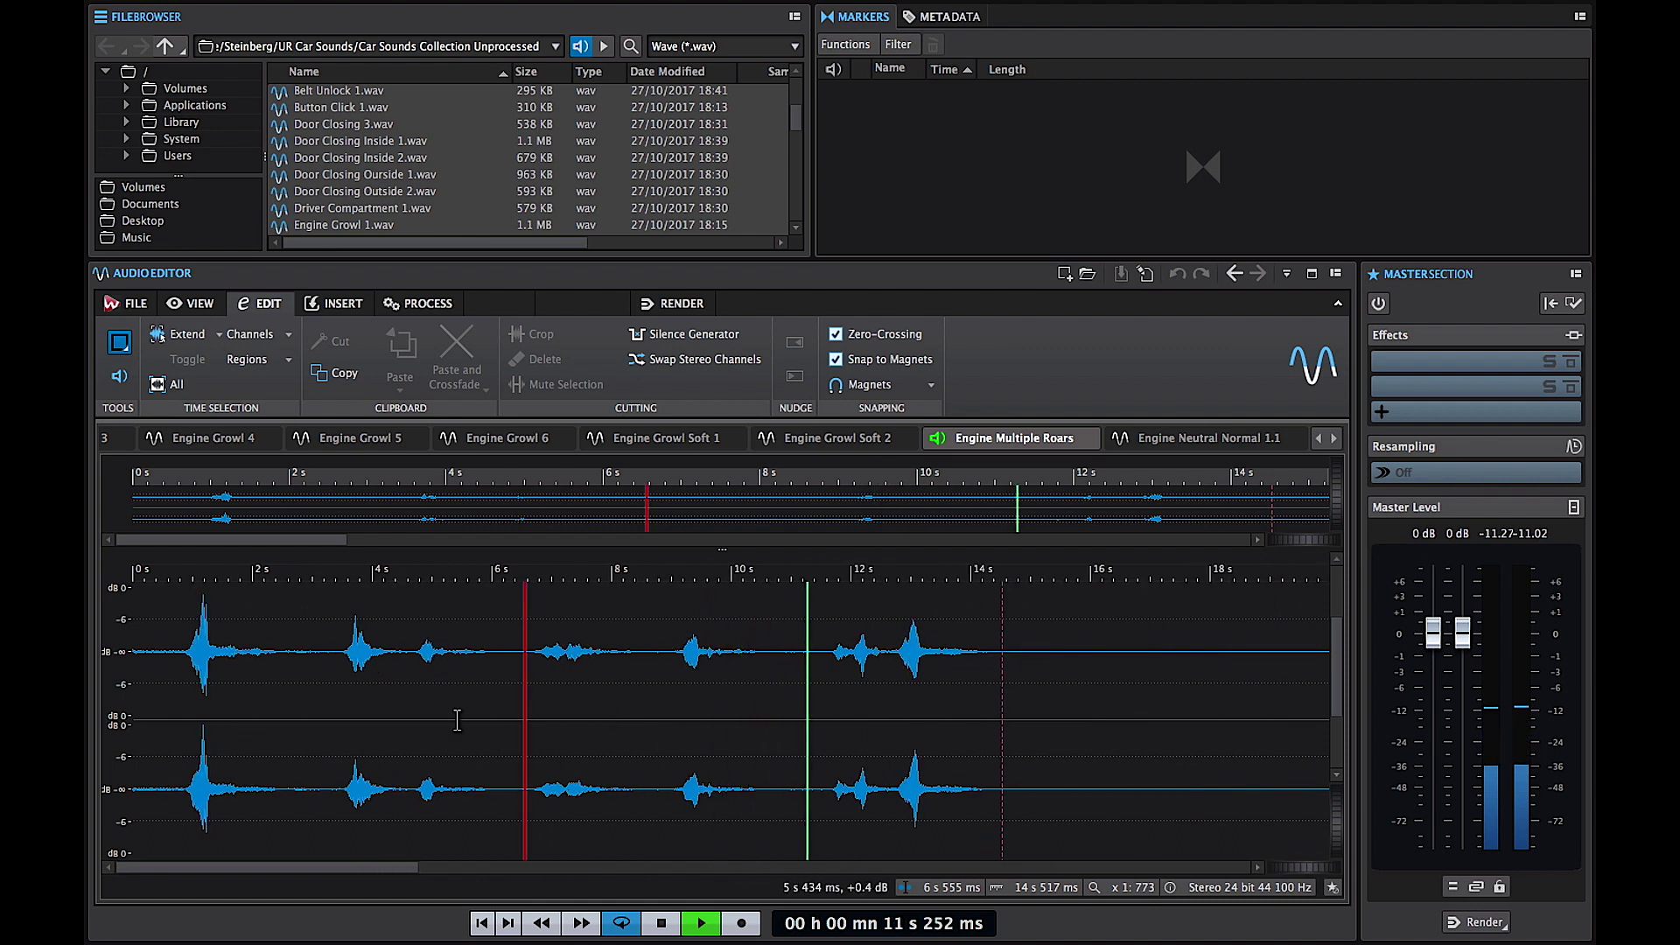
pyautogui.press('space')
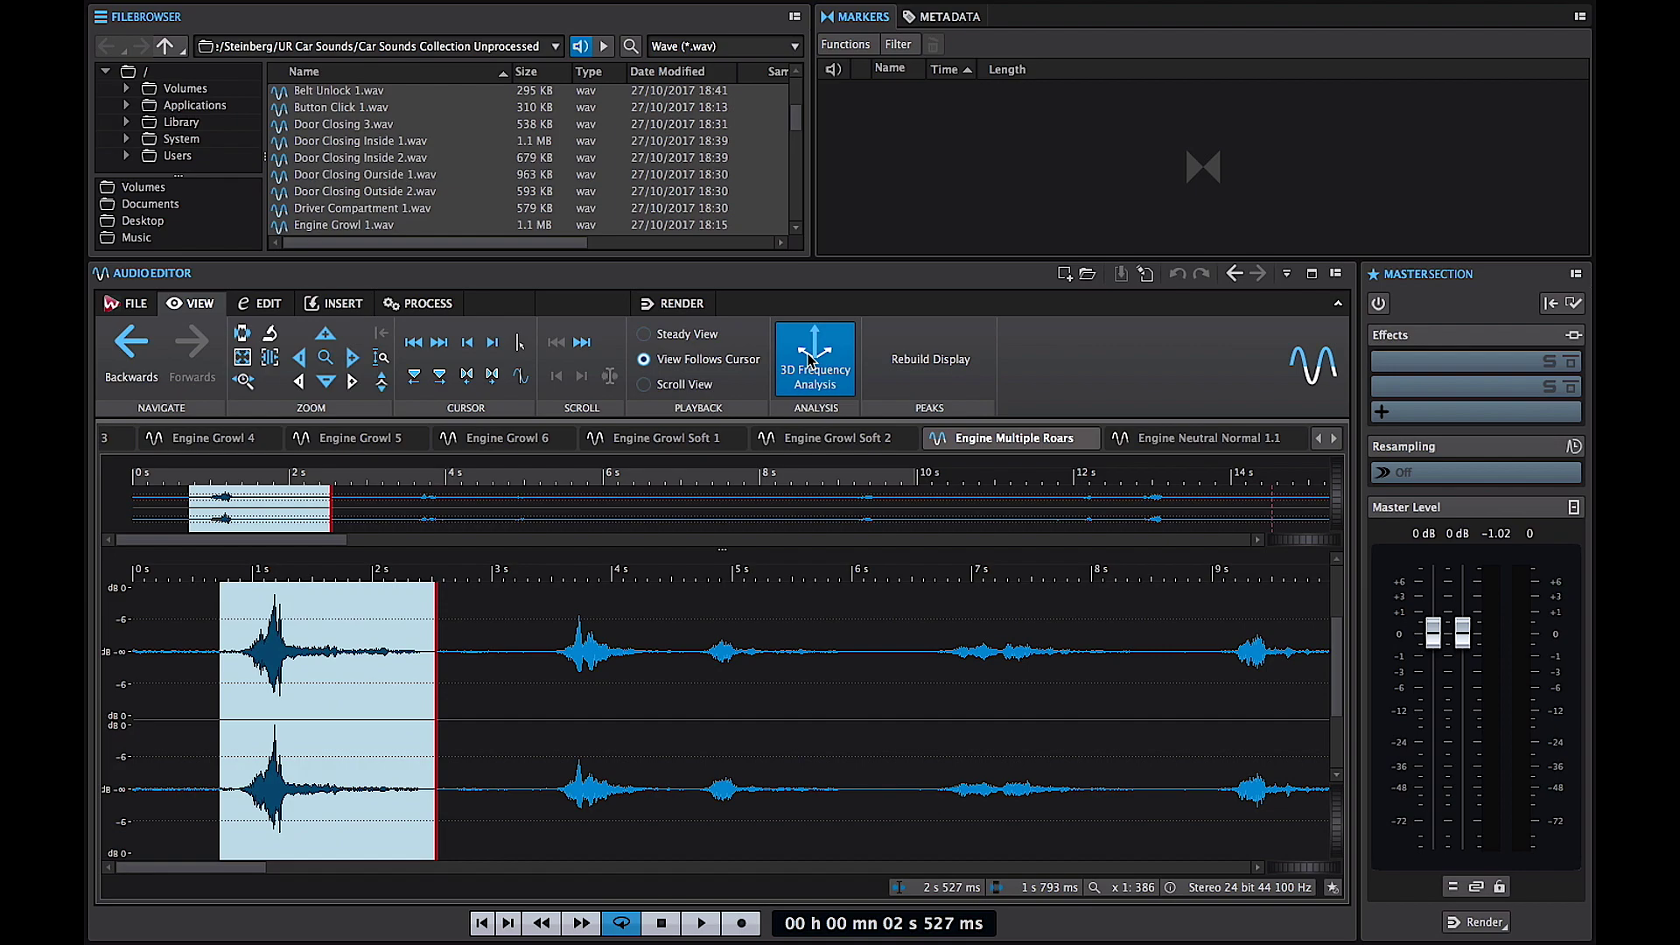
# Step: Examine the first roar's selection with 3D Frequency Analysis from several angles and return to the audio editor
pyautogui.click(810, 359)
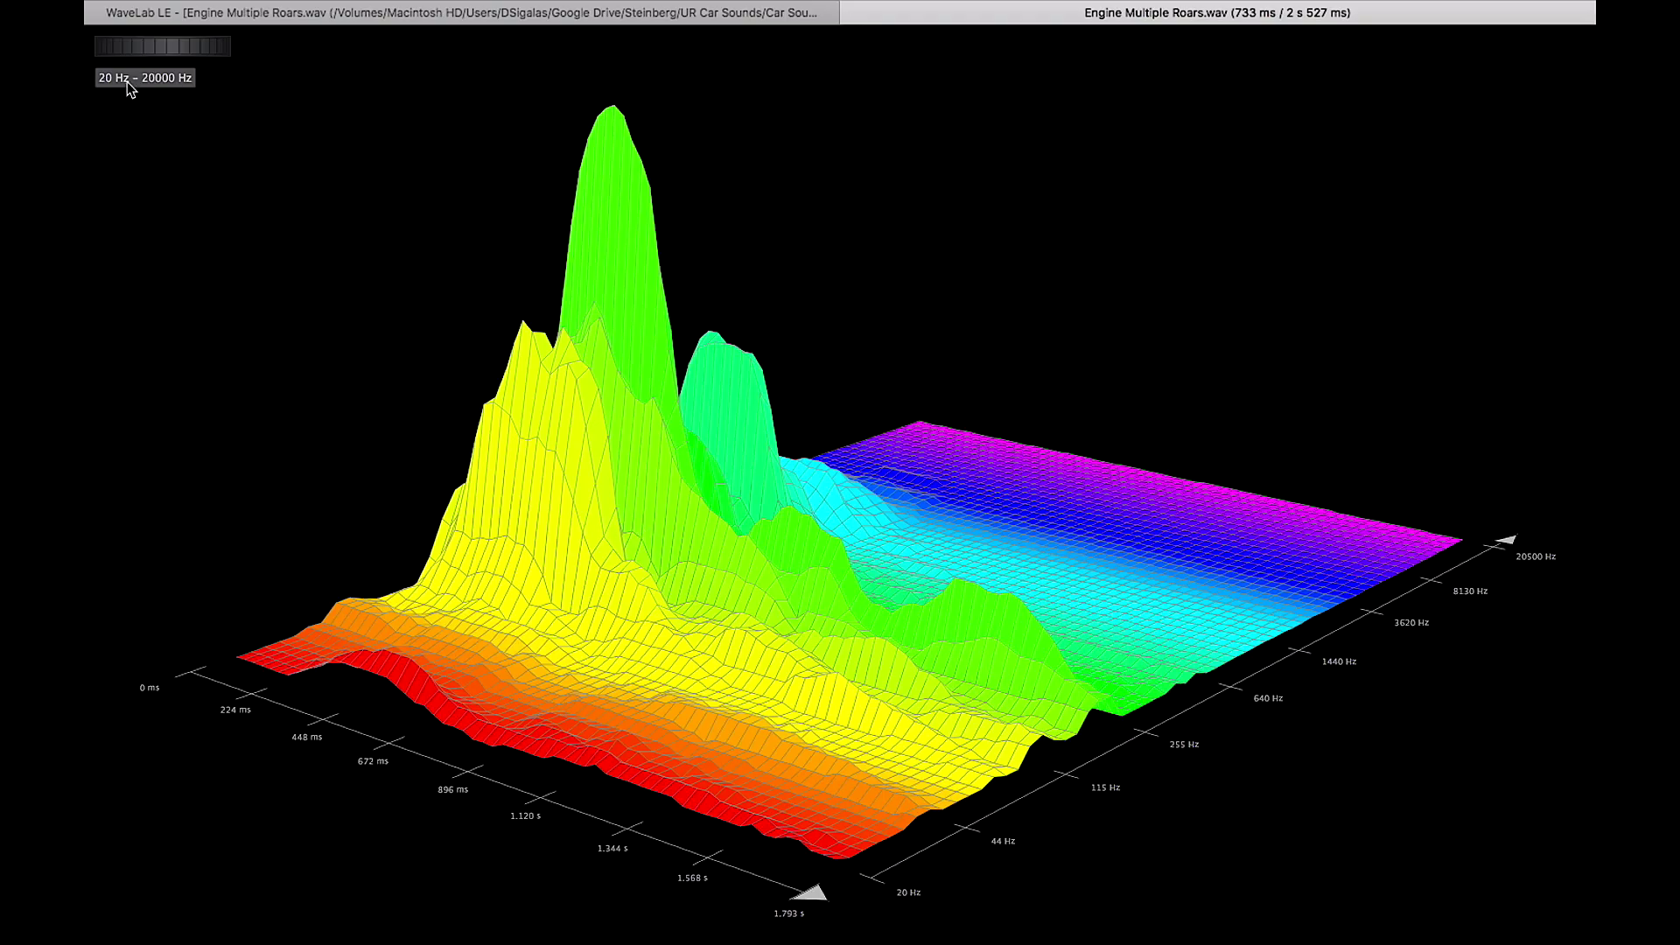
pyautogui.moveTo(109, 55); pyautogui.dragTo(378, 61)
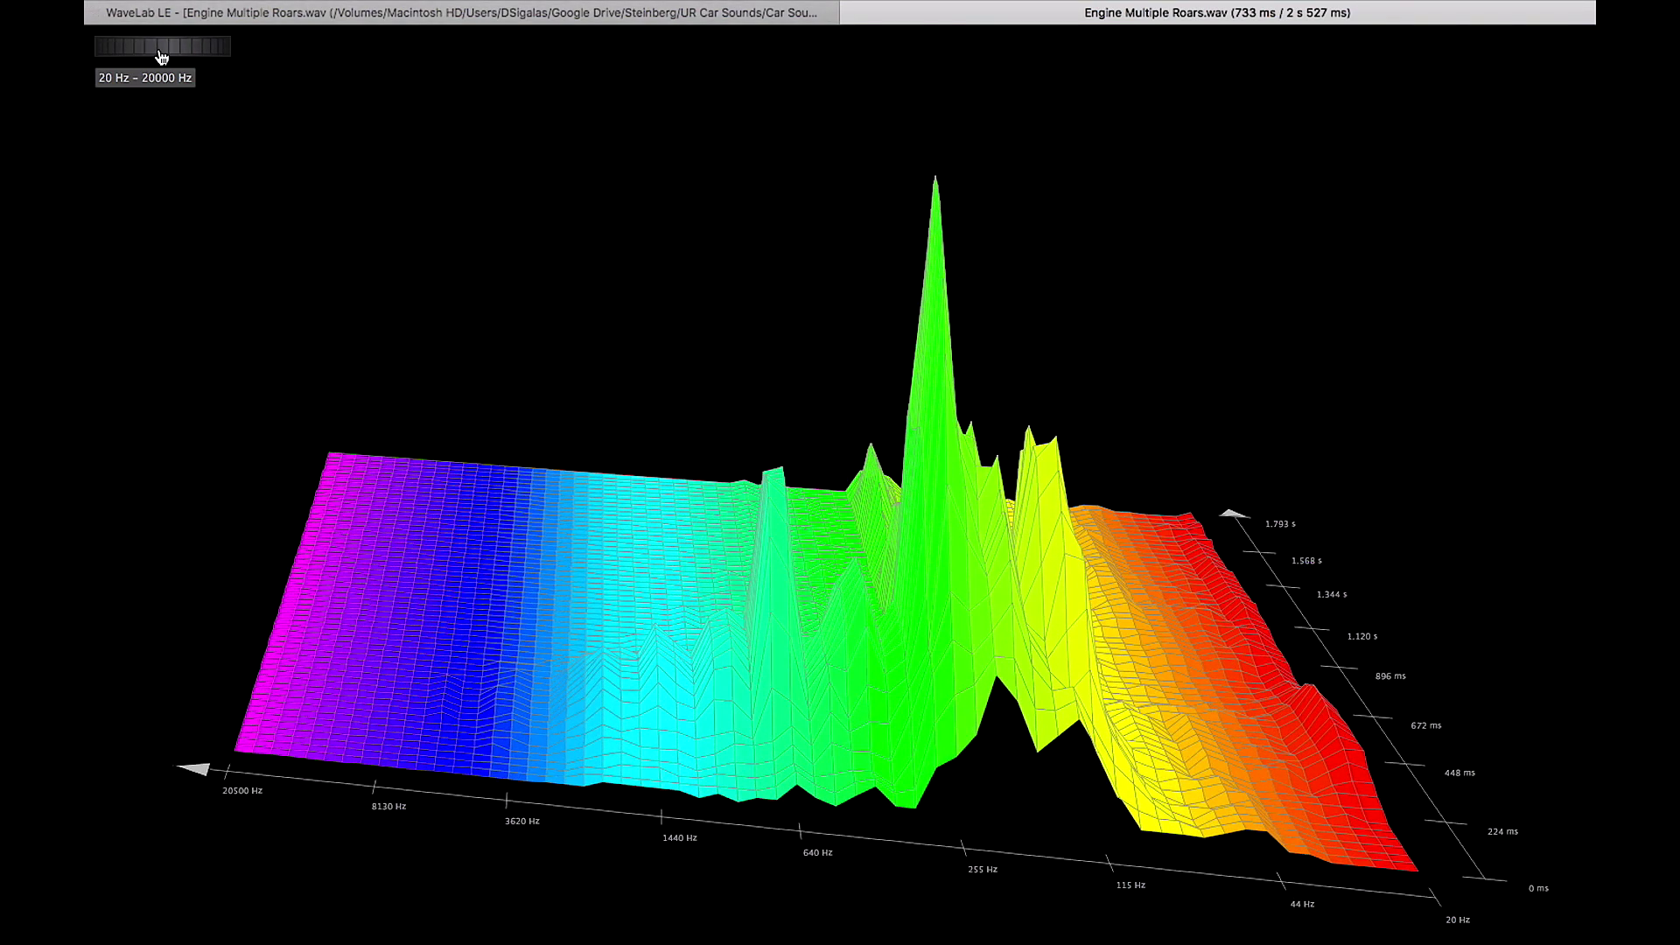
pyautogui.moveTo(162, 56); pyautogui.dragTo(308, 80)
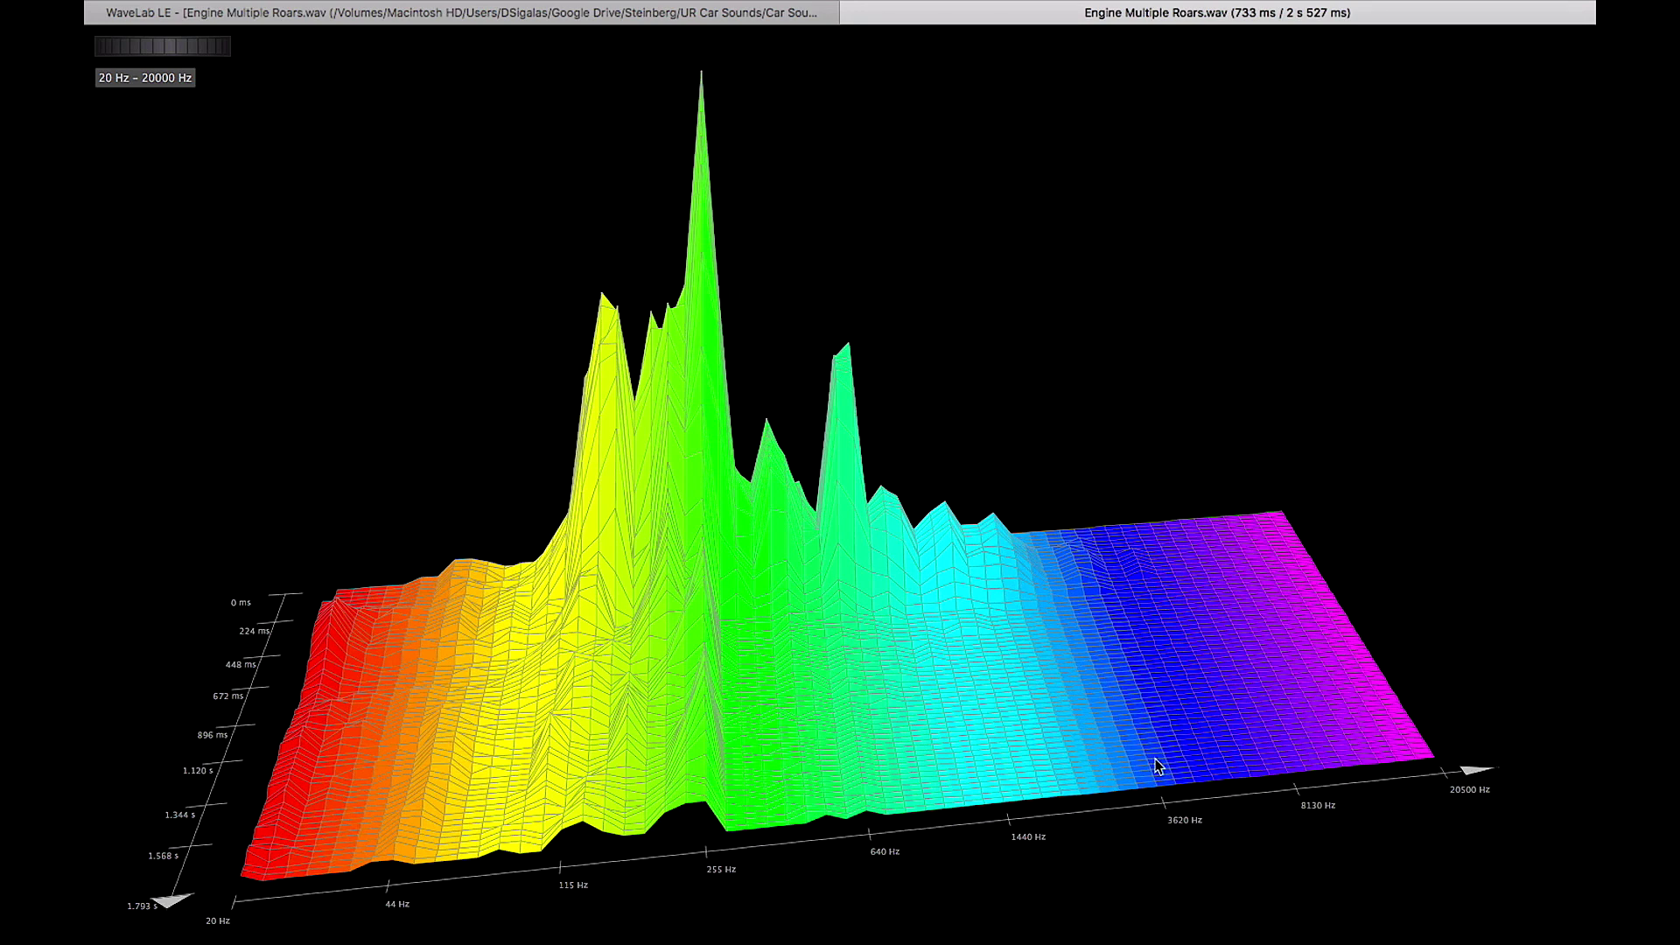
pyautogui.click(575, 14)
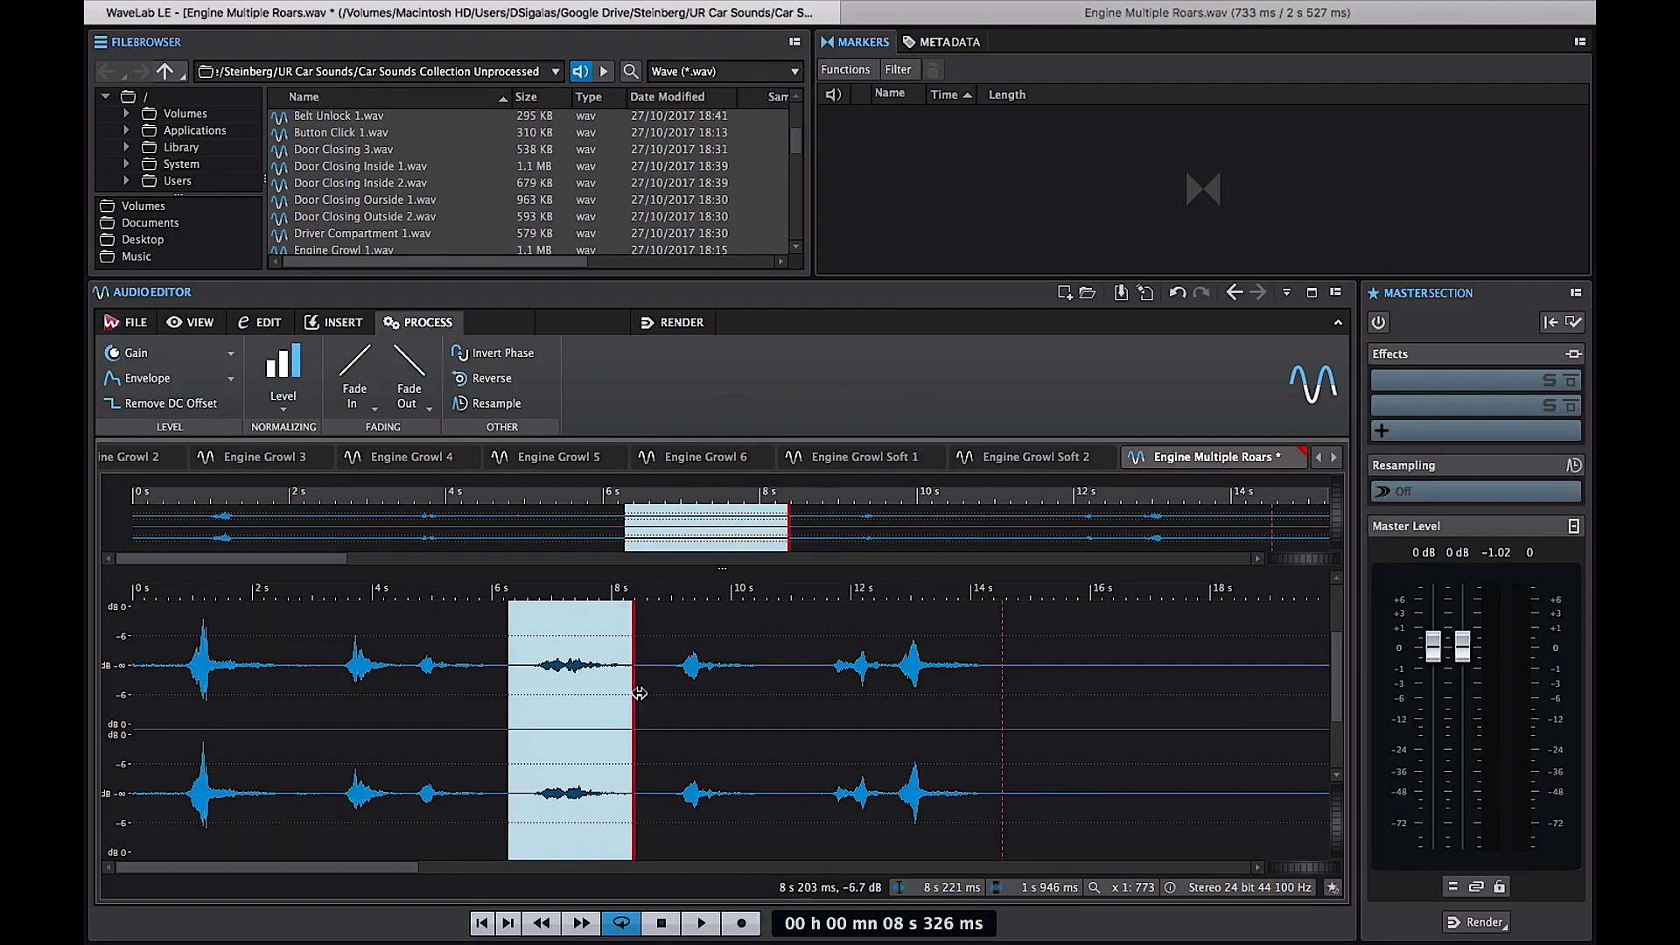
# Step: Normalize the quiet roar between about 6.3 and 8.8 s to a peak level of -1.000 dB with Stereo Link on
pyautogui.moveTo(634, 693); pyautogui.dragTo(659, 693)
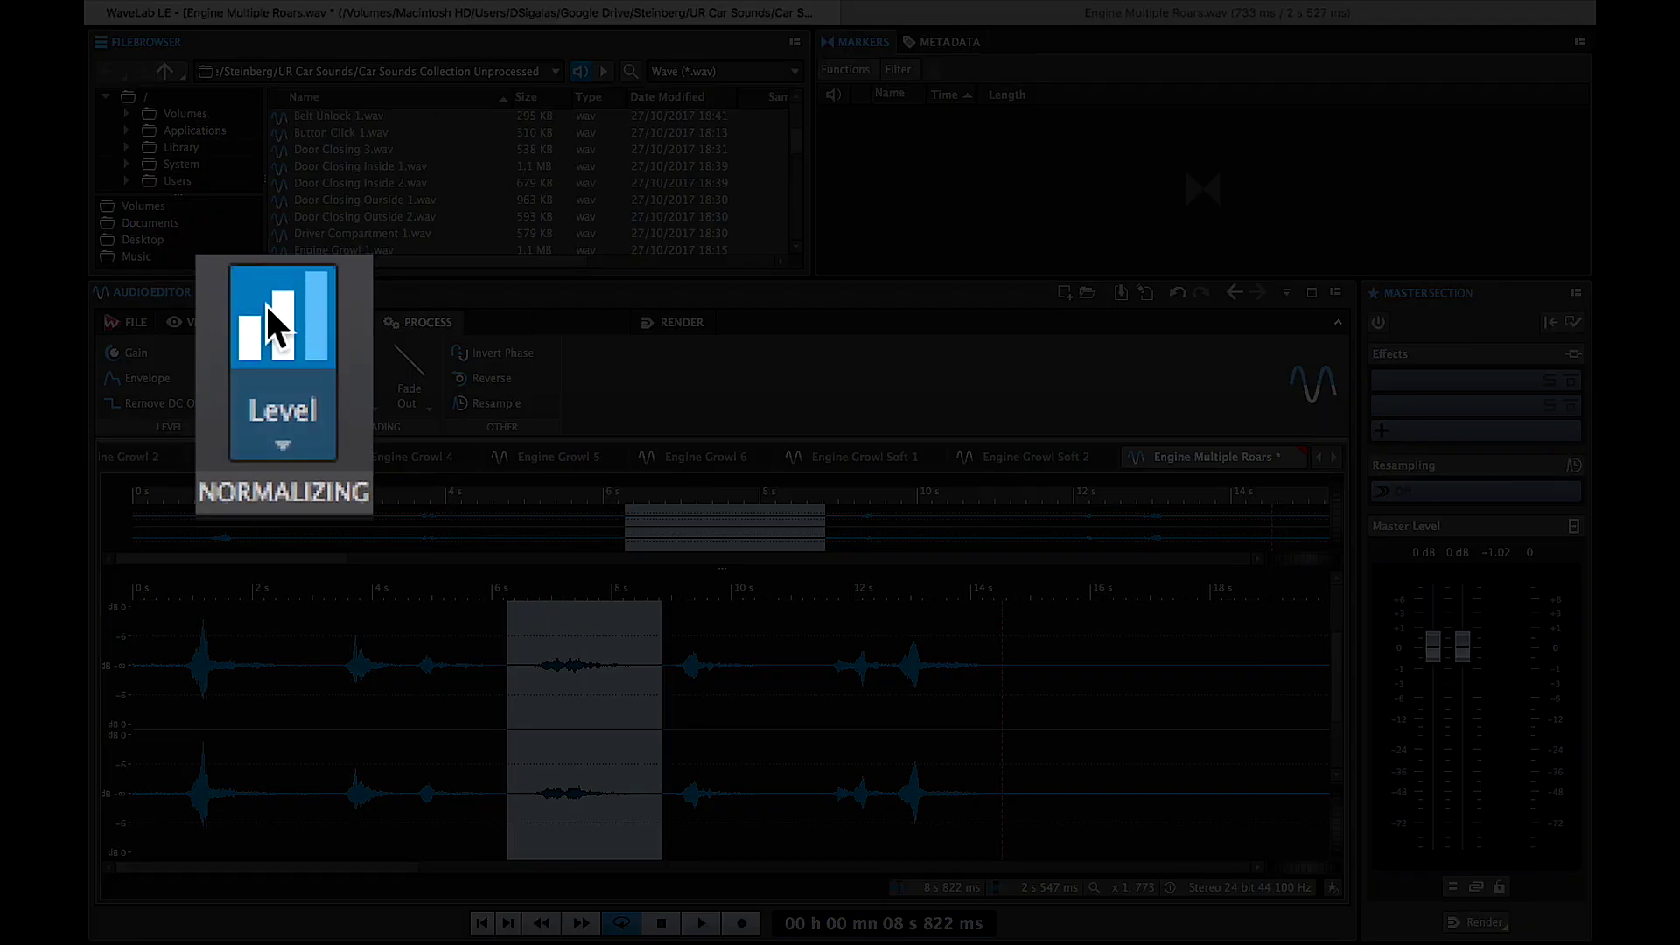
pyautogui.click(282, 366)
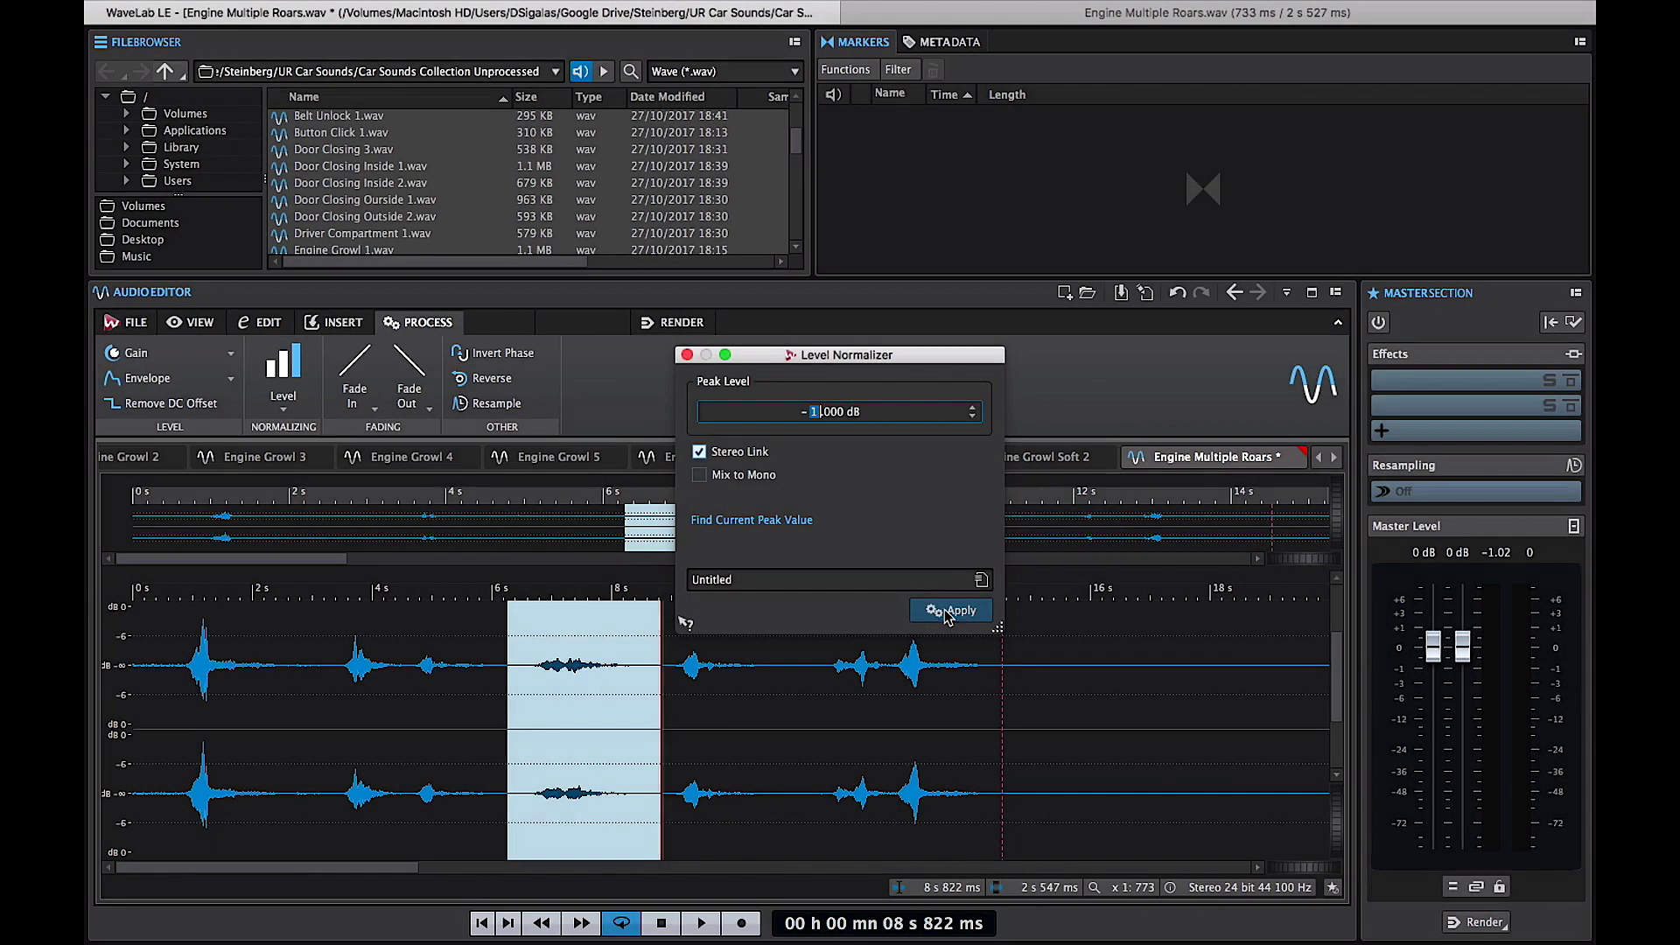
pyautogui.click(948, 611)
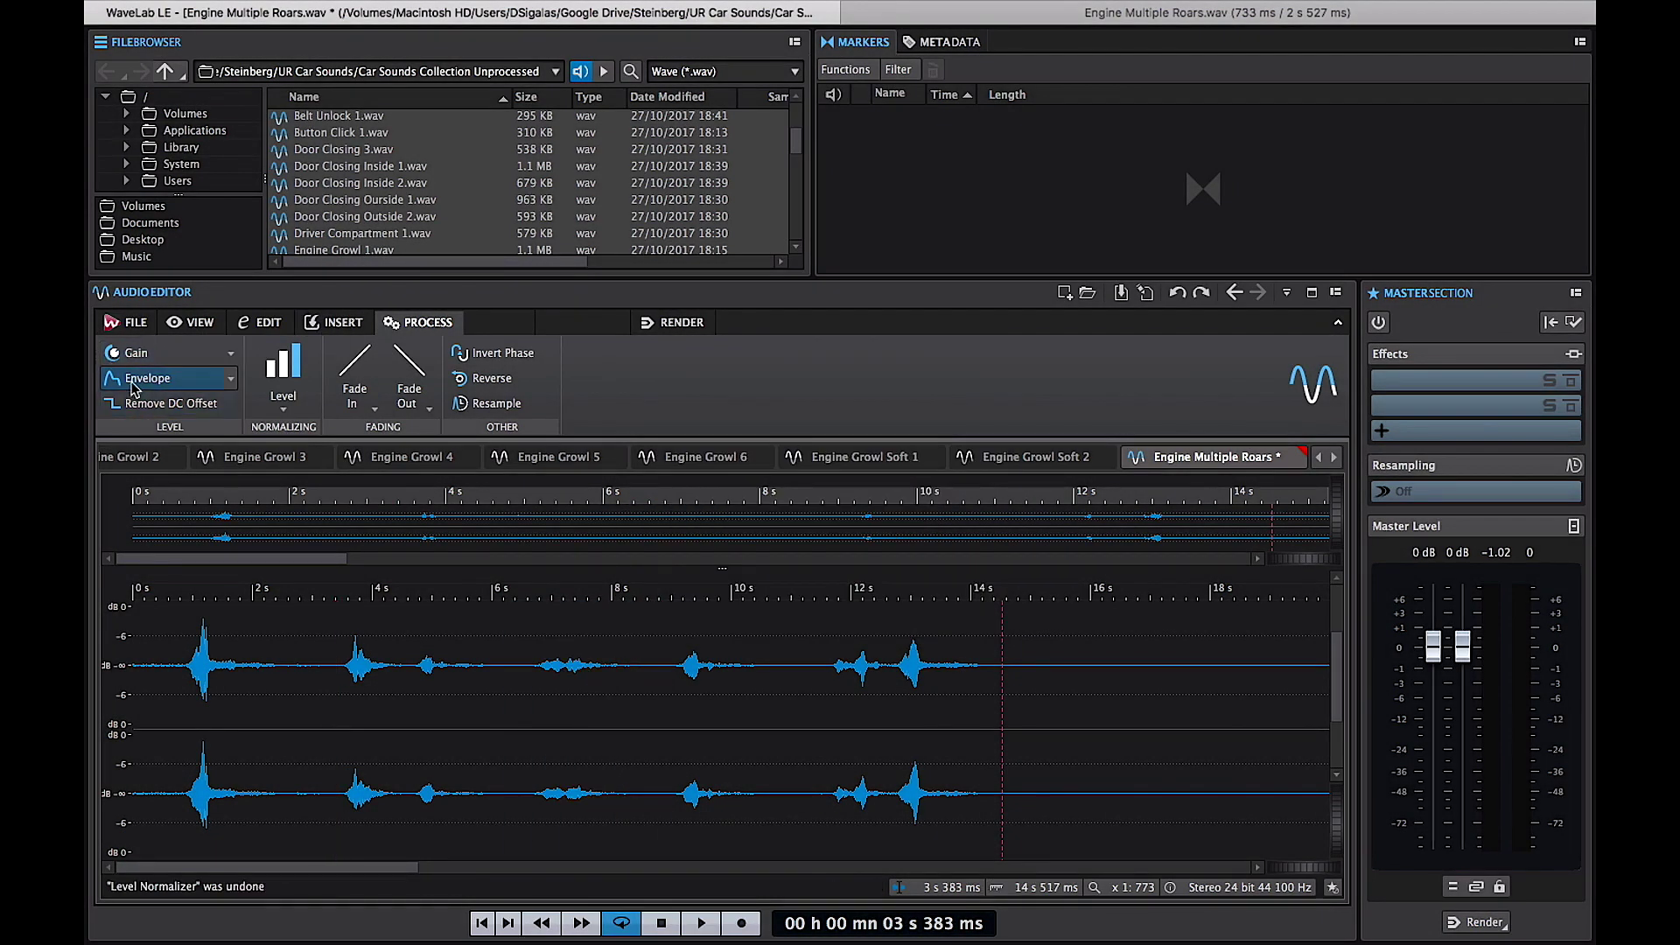
# Step: Apply a level envelope that raises the roar between about 4.5 and 6.4 s by about 5 dB
pyautogui.click(147, 378)
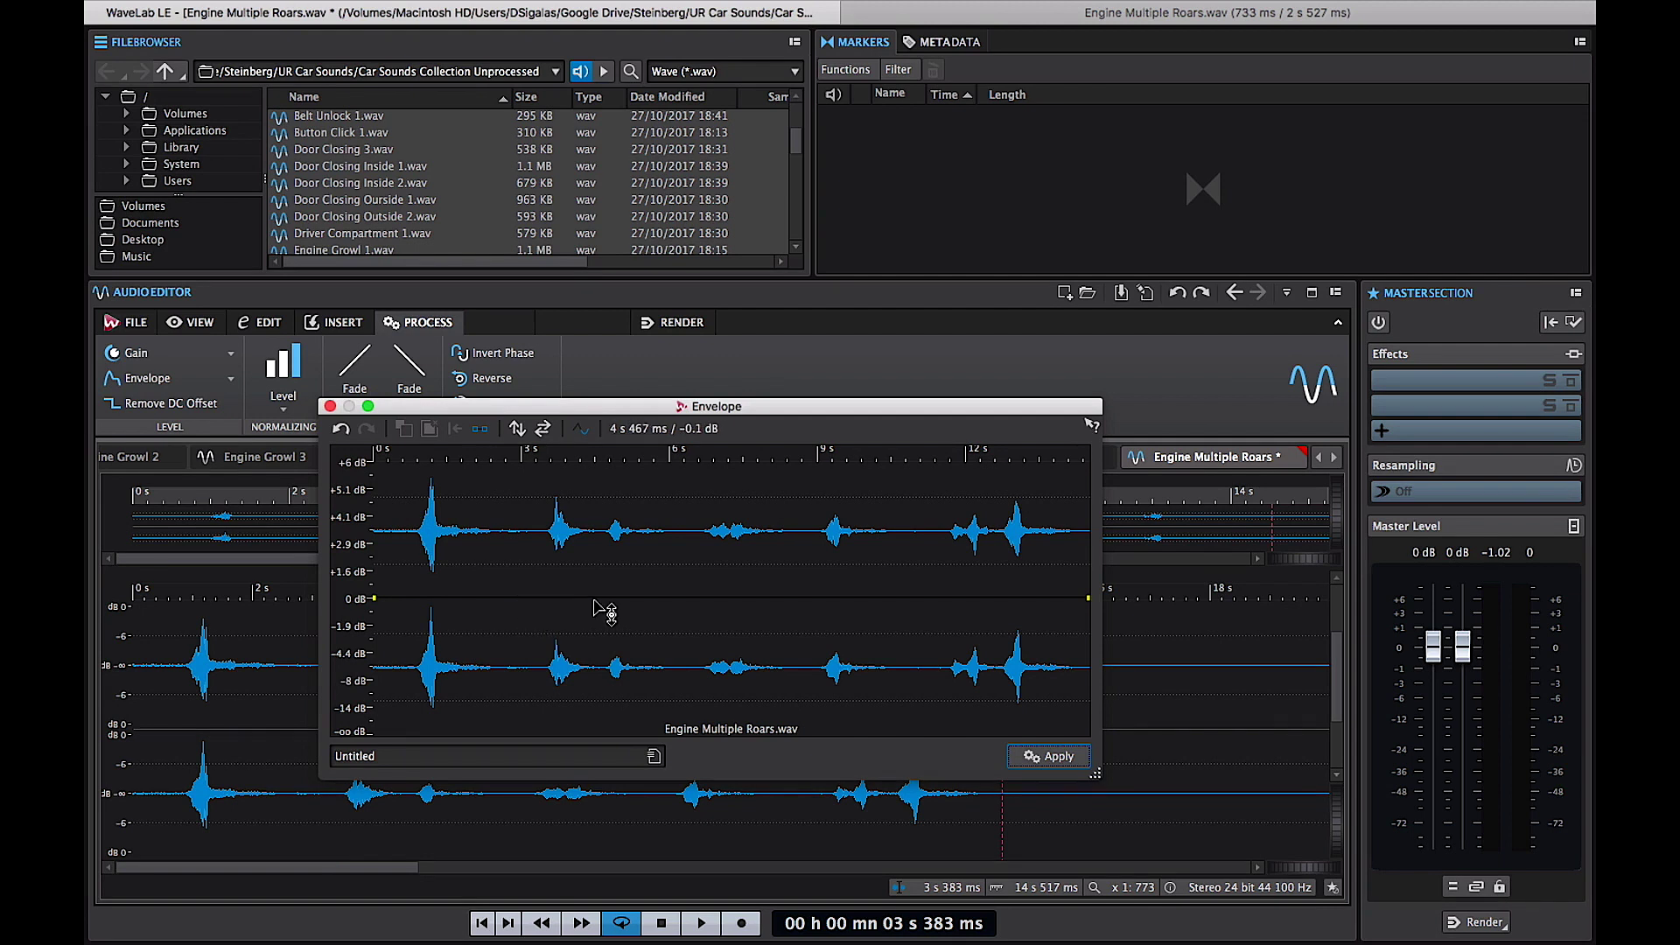
pyautogui.doubleClick(594, 599)
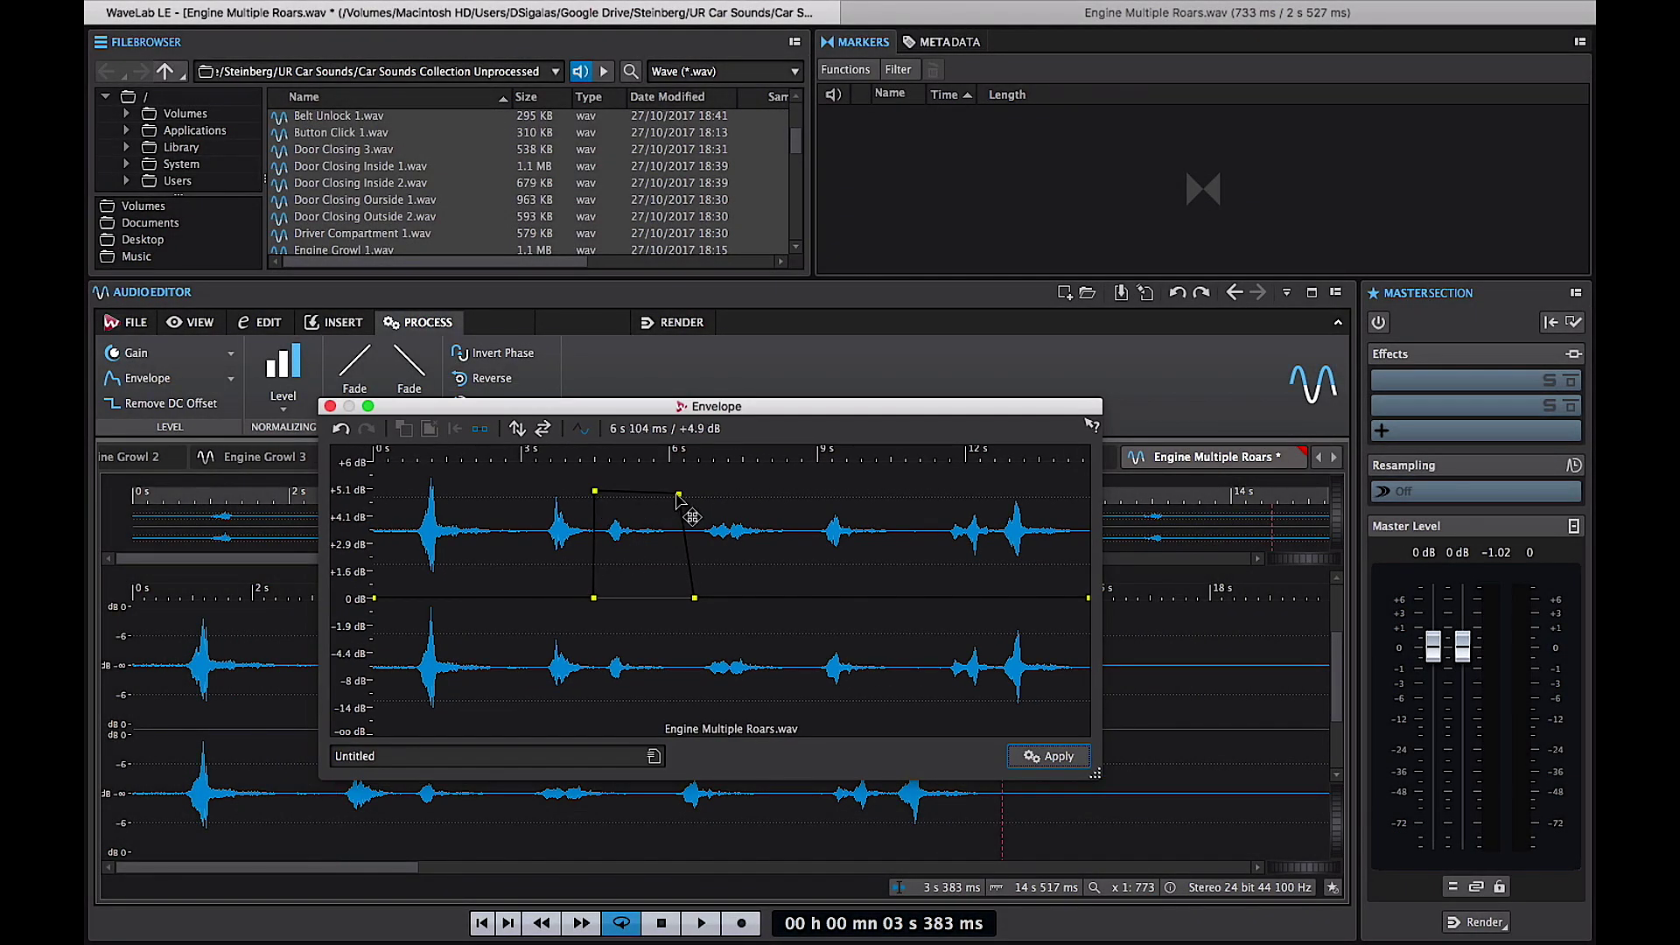
pyautogui.click(1034, 760)
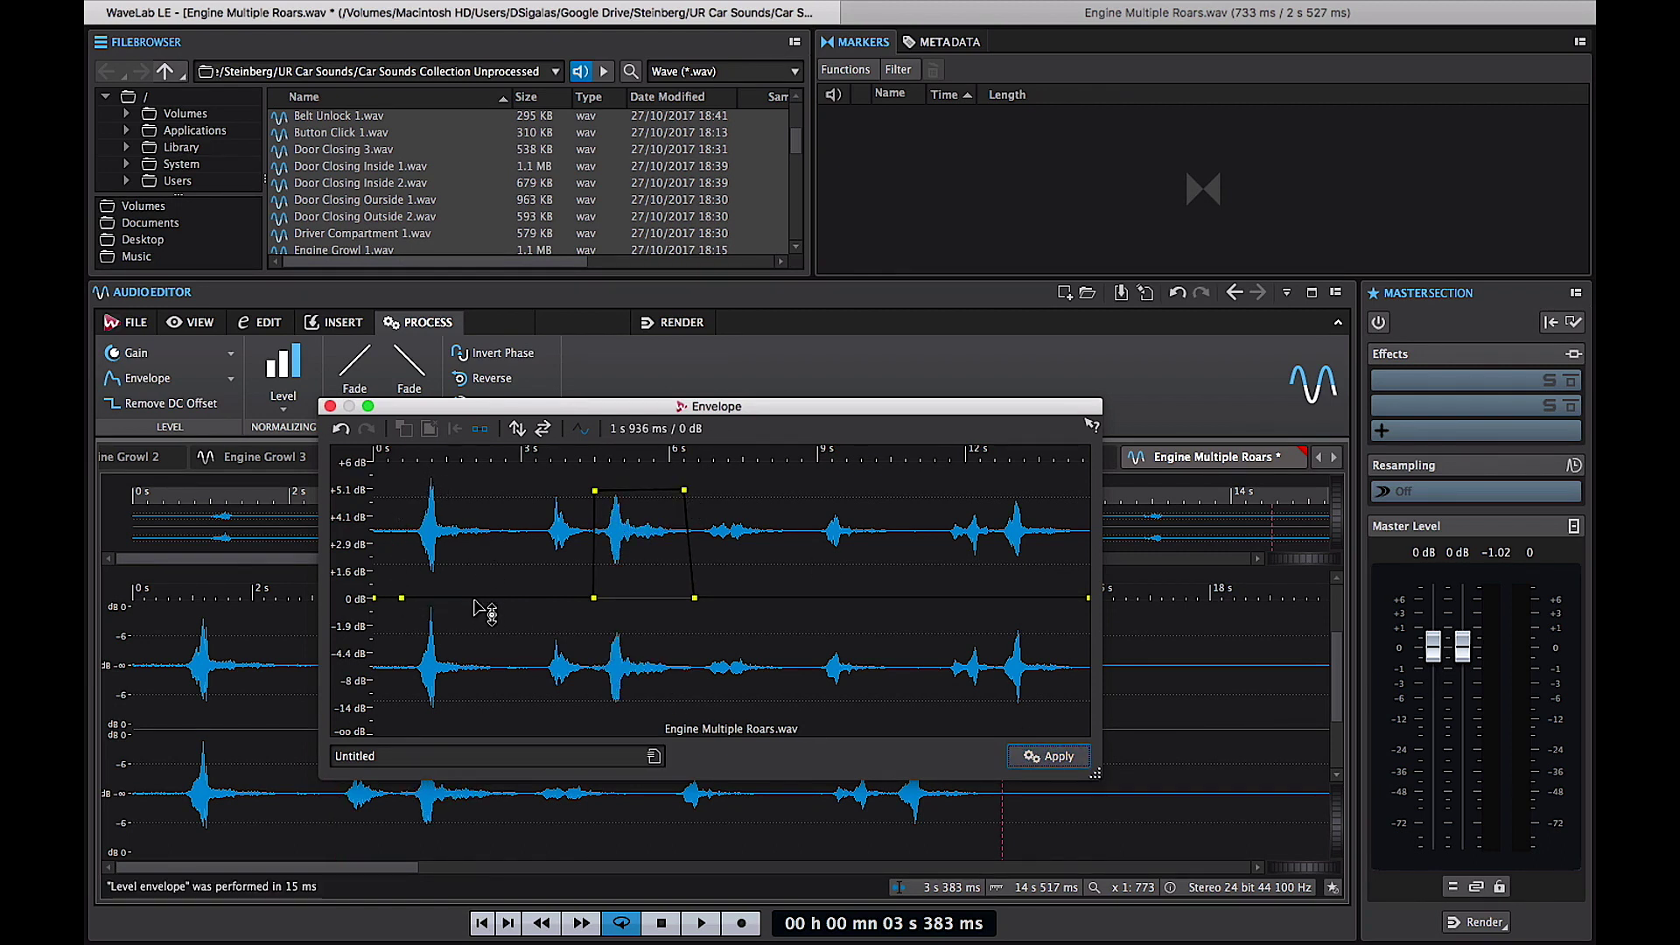
# Step: Select the first roar, about 3 s from the file start, and duplicate the selection to a new window
pyautogui.moveTo(314, 668); pyautogui.dragTo(133, 675)
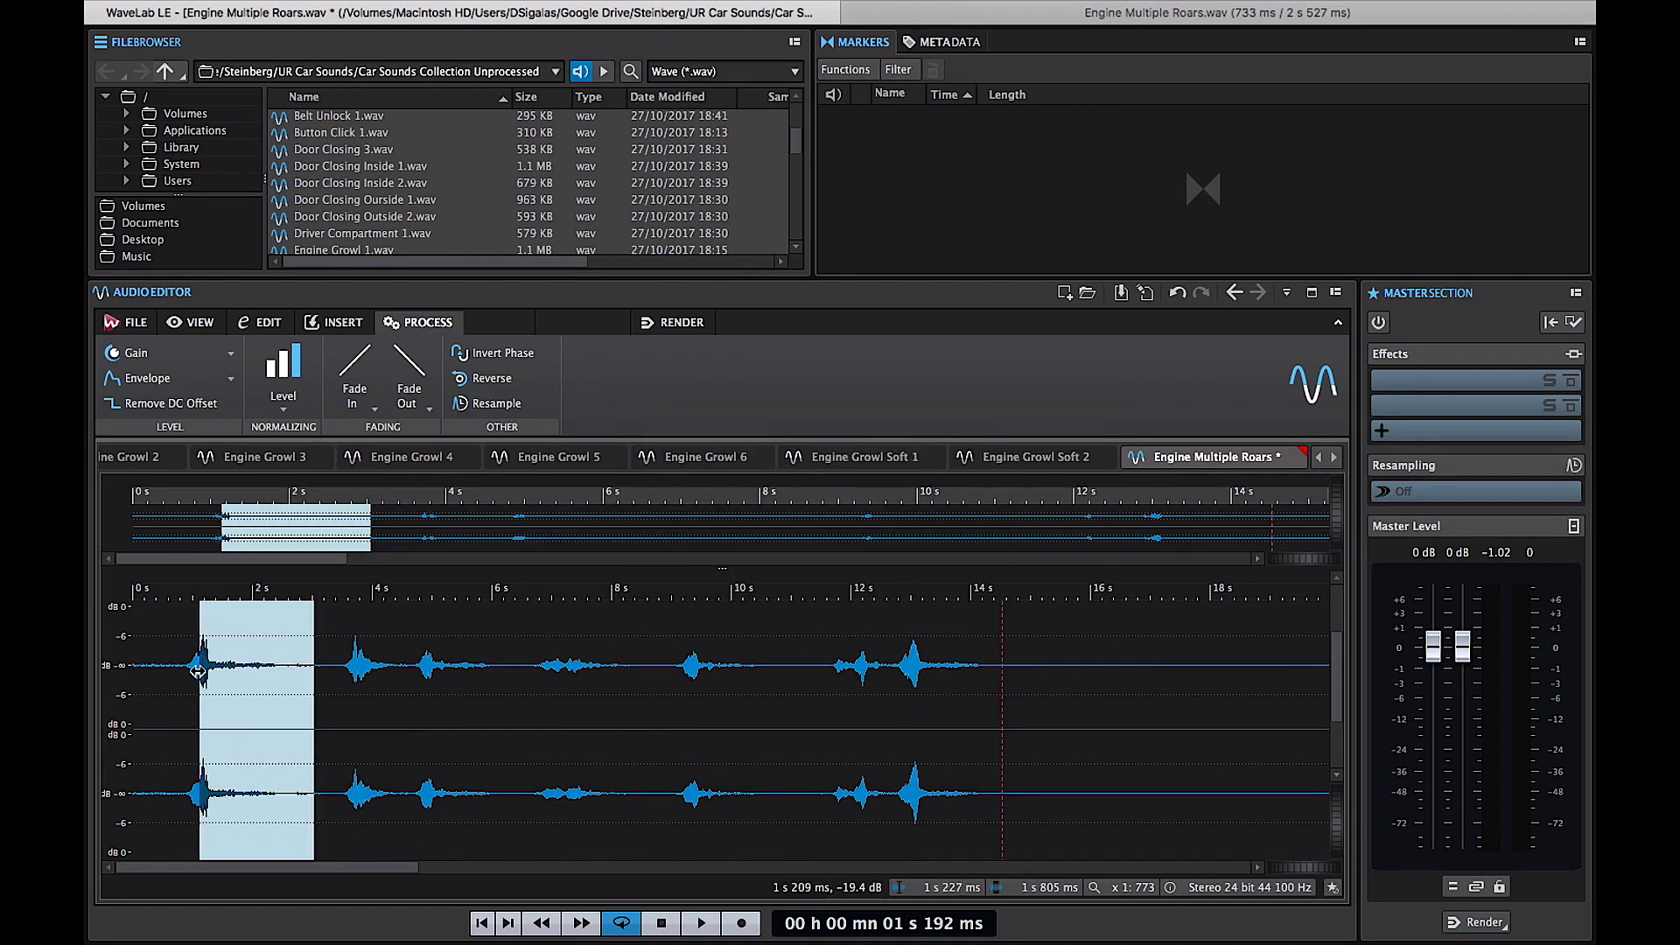
pyautogui.rightClick(220, 687)
pyautogui.moveTo(302, 645)
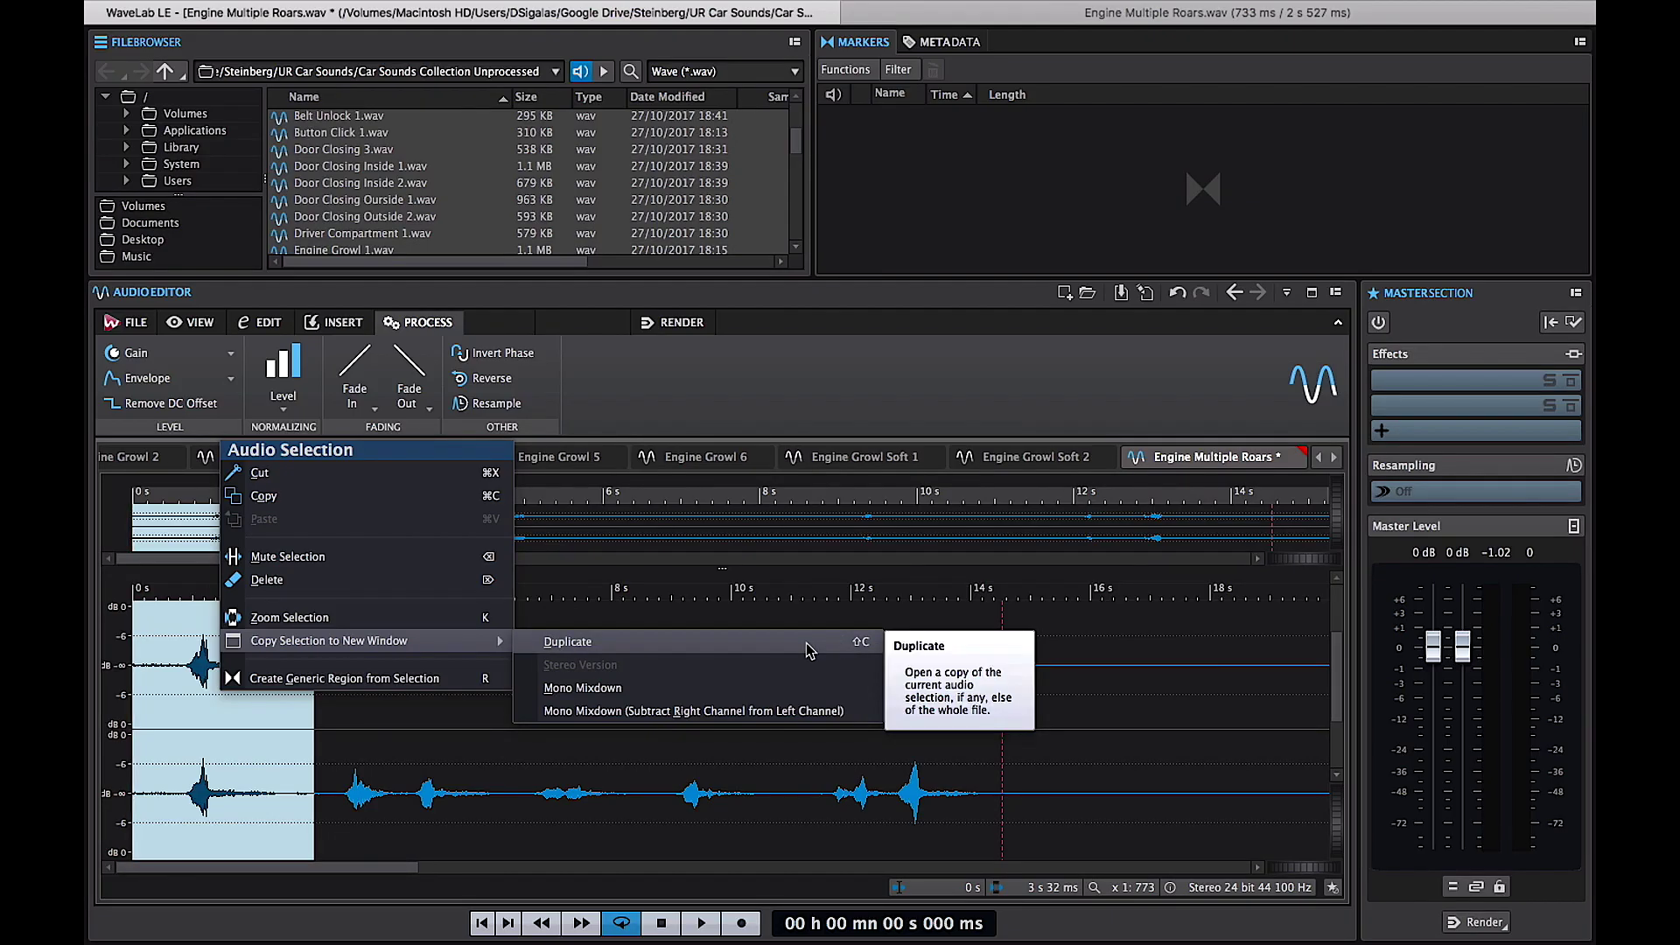
pyautogui.click(684, 682)
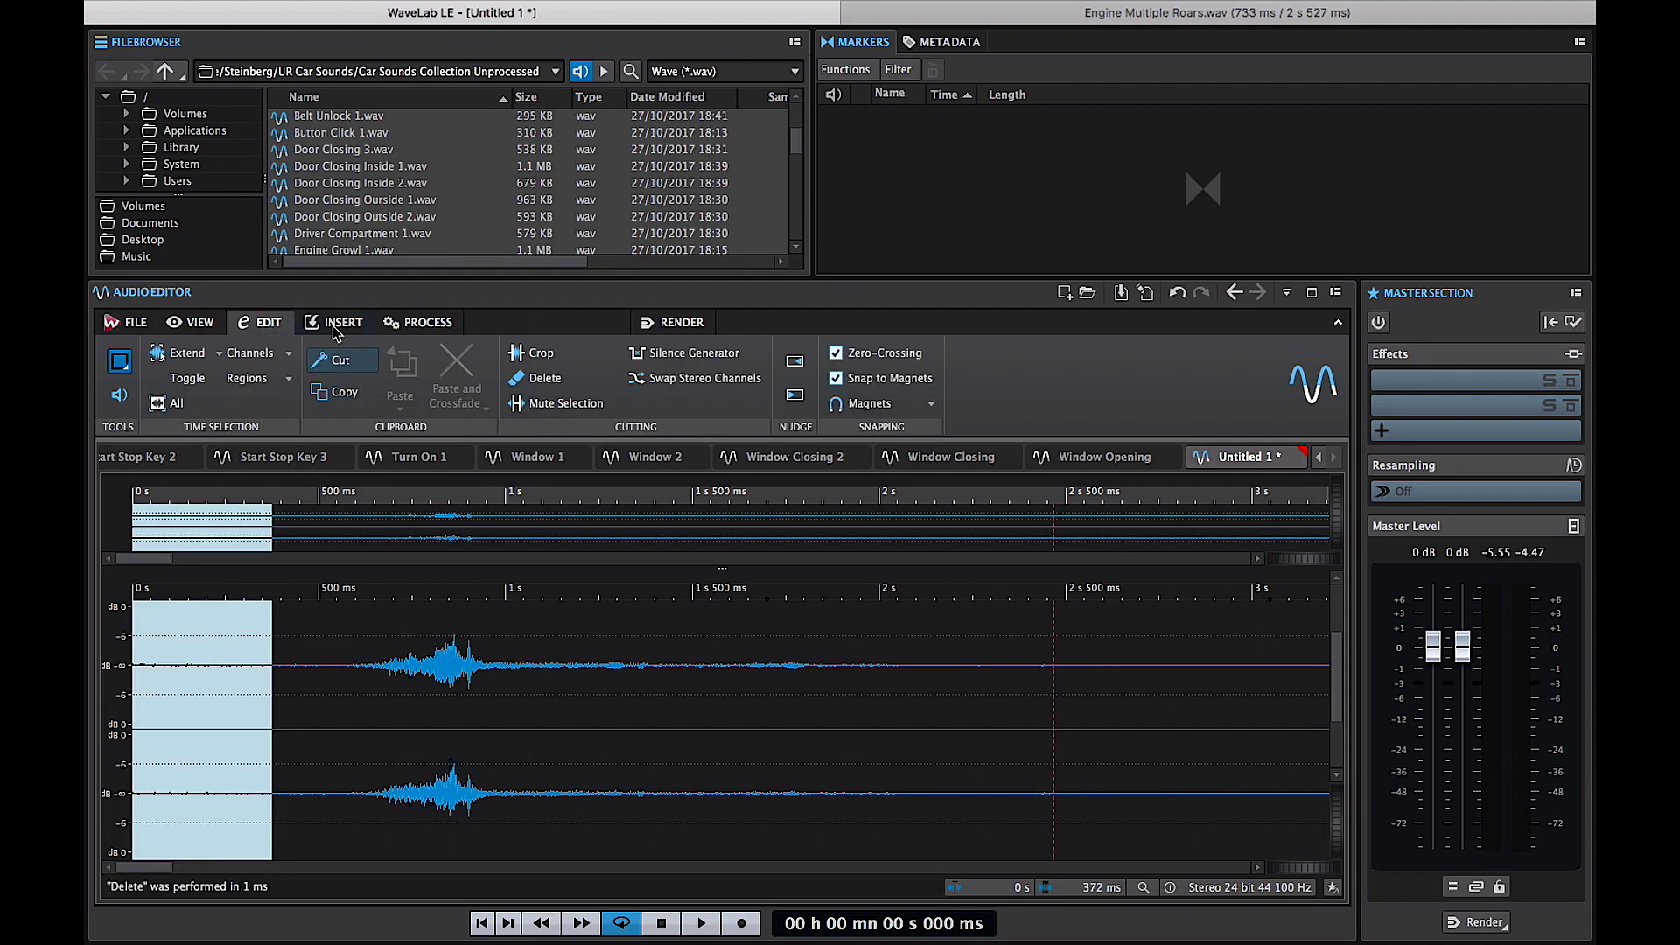
# Step: Apply a Sinusoid fade-in to the first 372 ms of the duplicated roar and play the clip
pyautogui.click(355, 385)
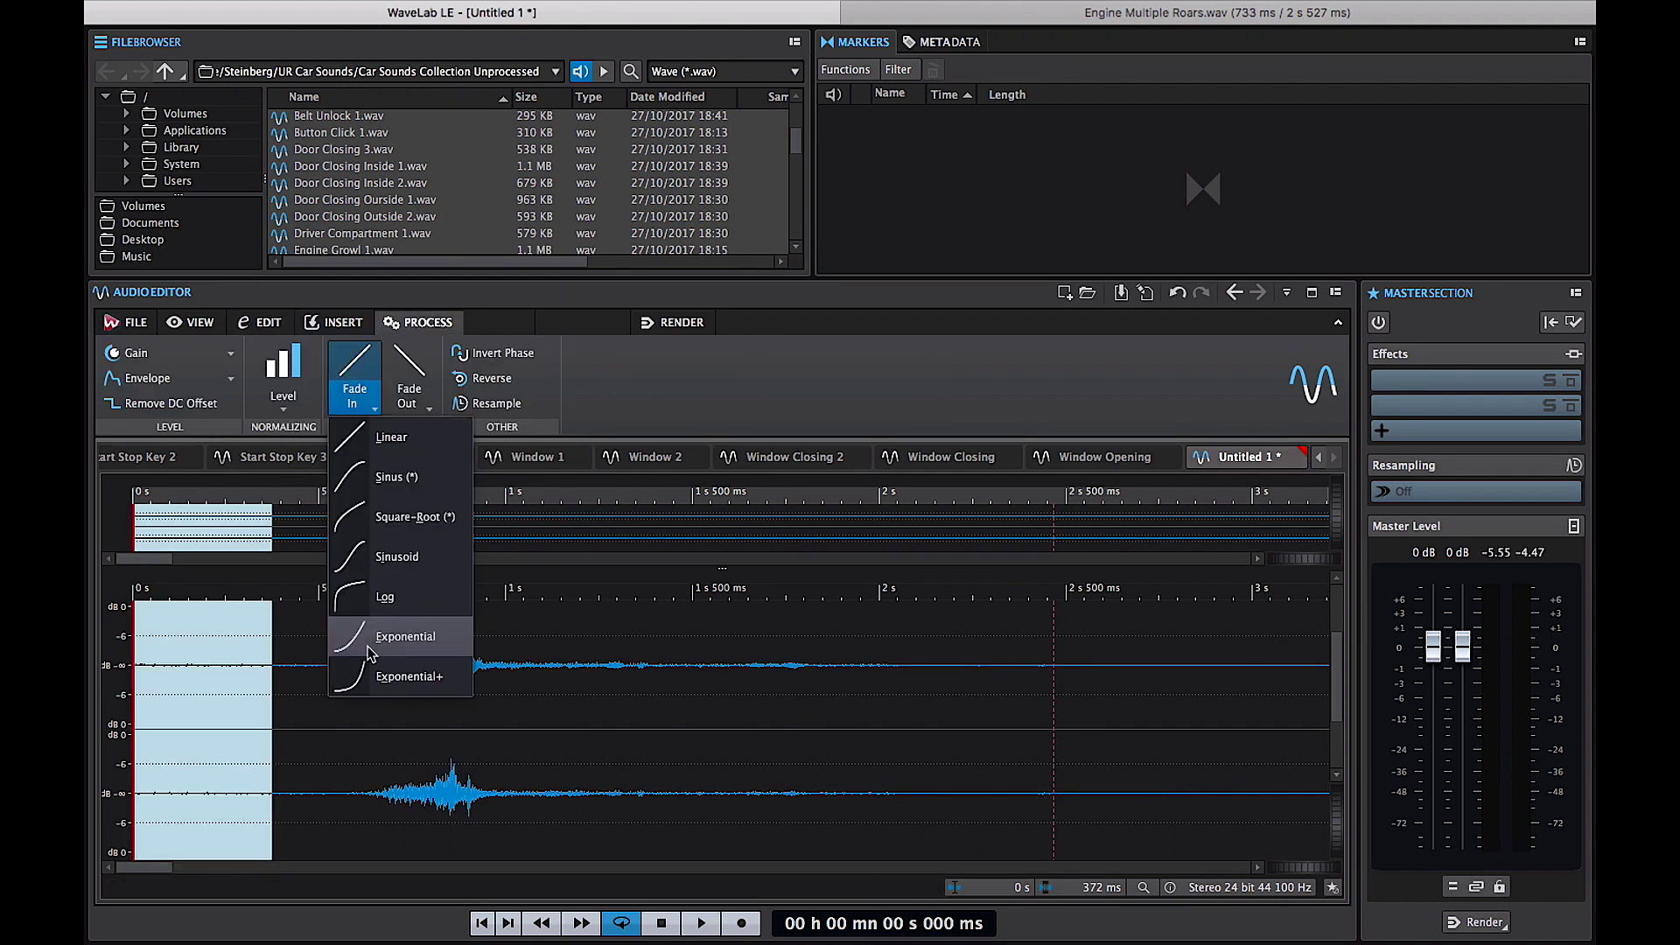
pyautogui.click(366, 557)
pyautogui.click(180, 705)
pyautogui.click(164, 704)
pyautogui.press('space')
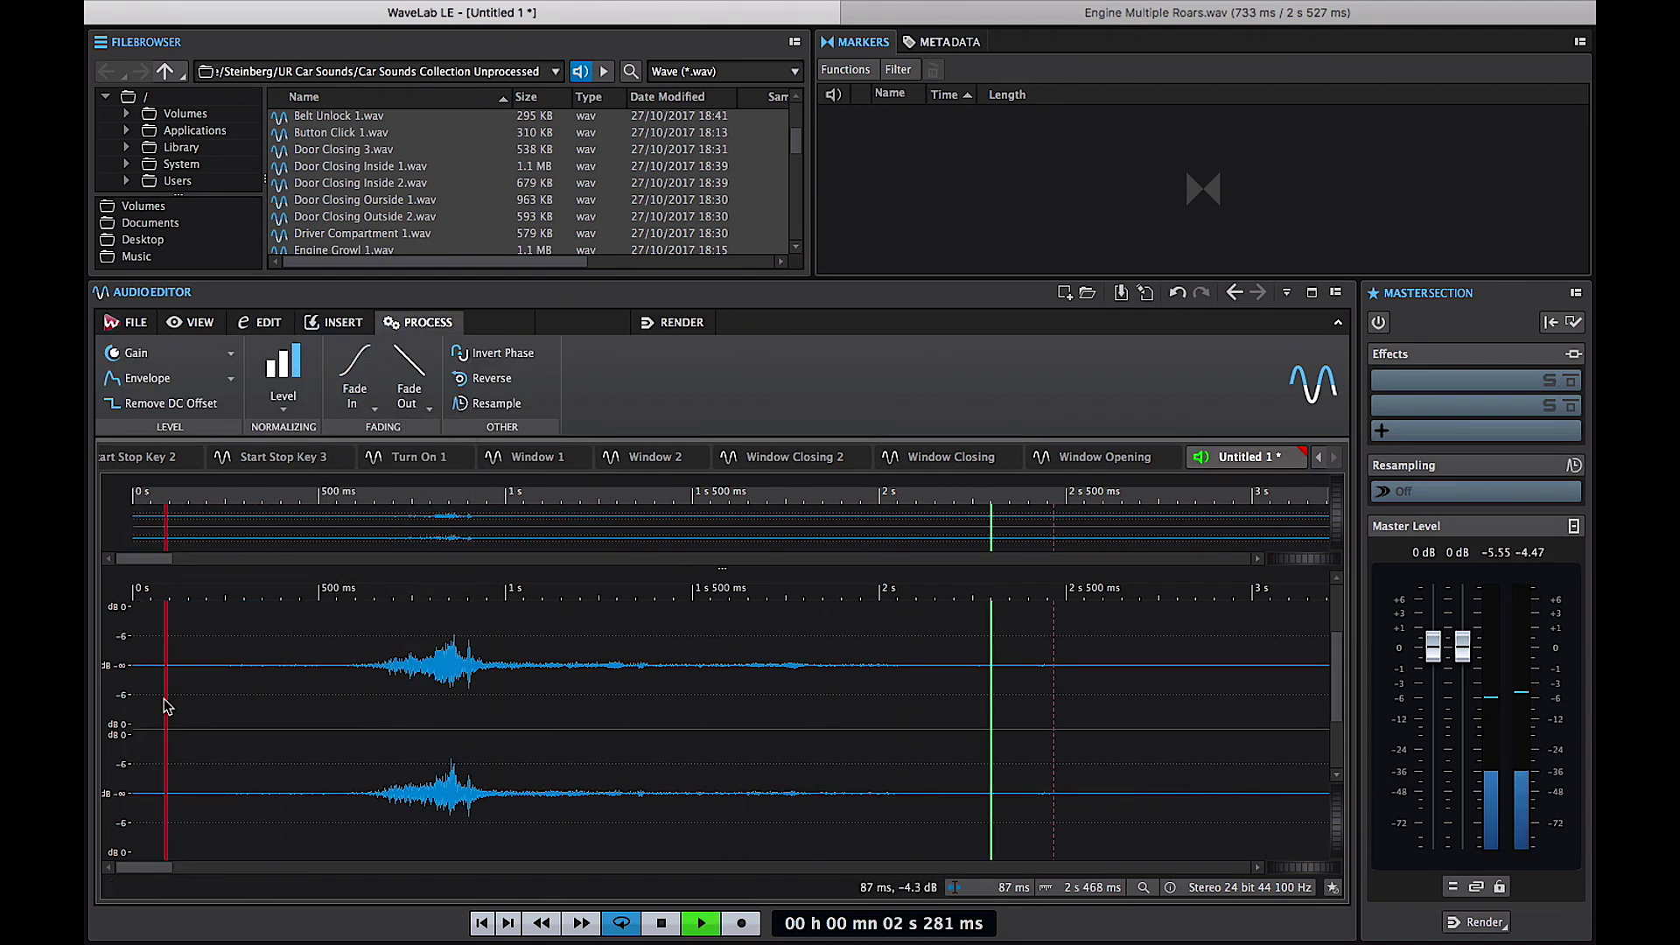
# Step: Apply a fade-out to the end of the clip, from about 2.25 s onward
pyautogui.moveTo(1054, 706); pyautogui.dragTo(972, 706)
pyautogui.click(409, 394)
pyautogui.click(454, 636)
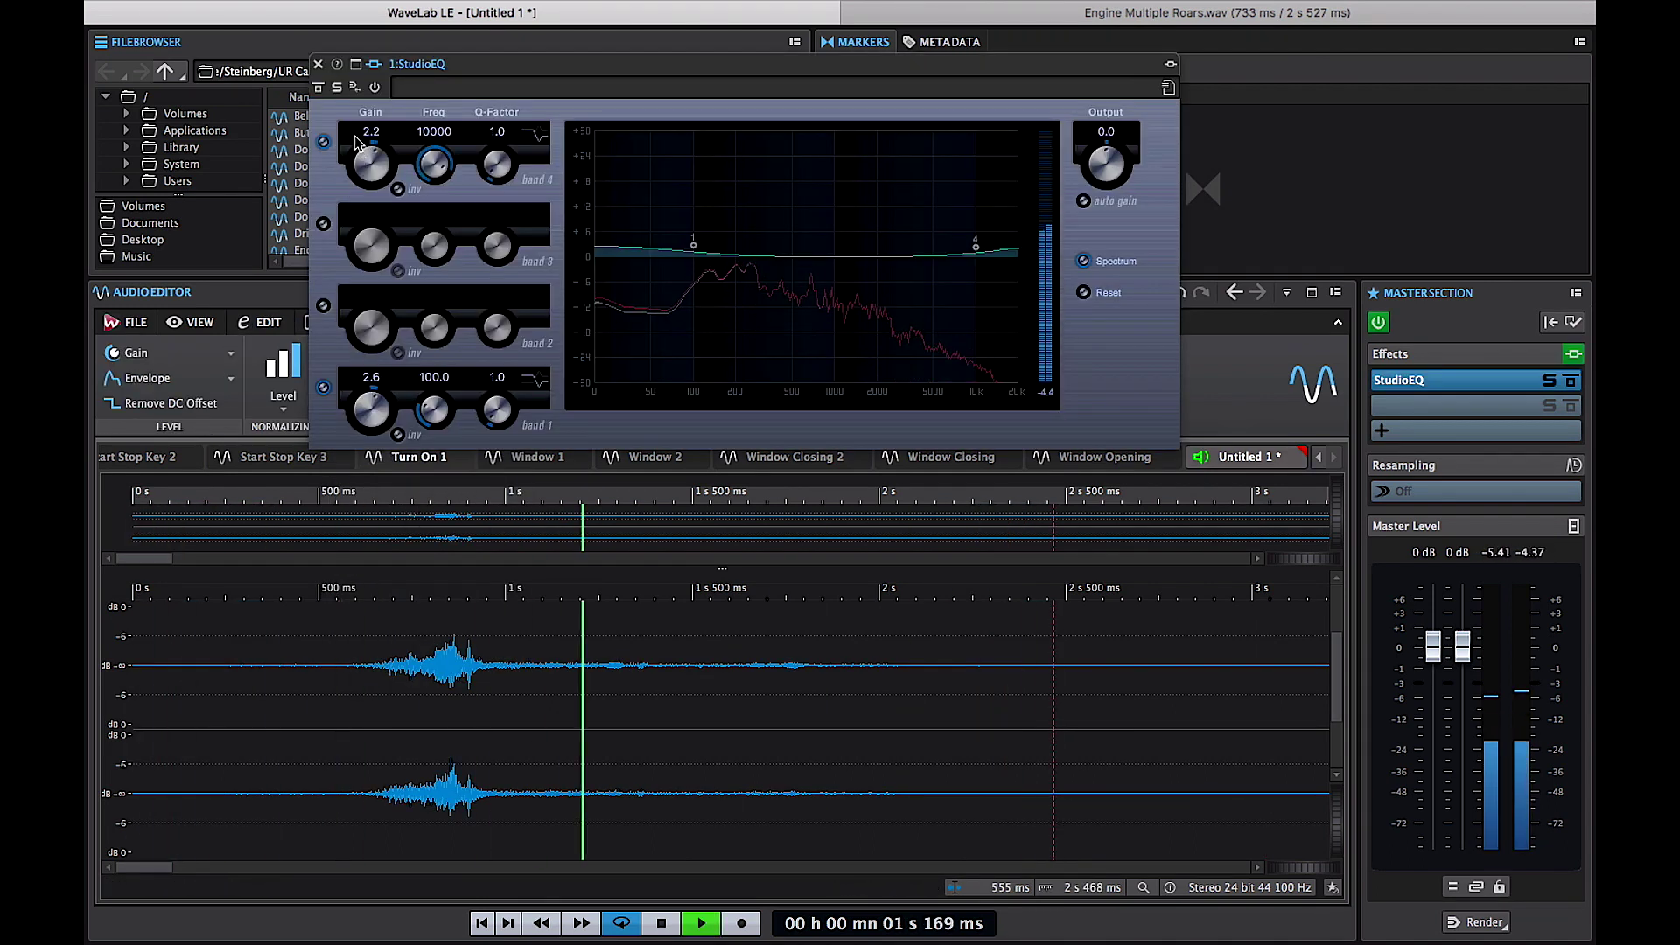
# Step: In StudioEQ, enable band 2 at -2.9 dB, 639.7 Hz and Q 5.2, and set band 4 to 4.6 dB at 7903 Hz
pyautogui.click(323, 305)
pyautogui.moveTo(437, 321); pyautogui.dragTo(497, 296)
pyautogui.moveTo(370, 328); pyautogui.dragTo(358, 254)
pyautogui.moveTo(434, 333); pyautogui.dragTo(378, 396)
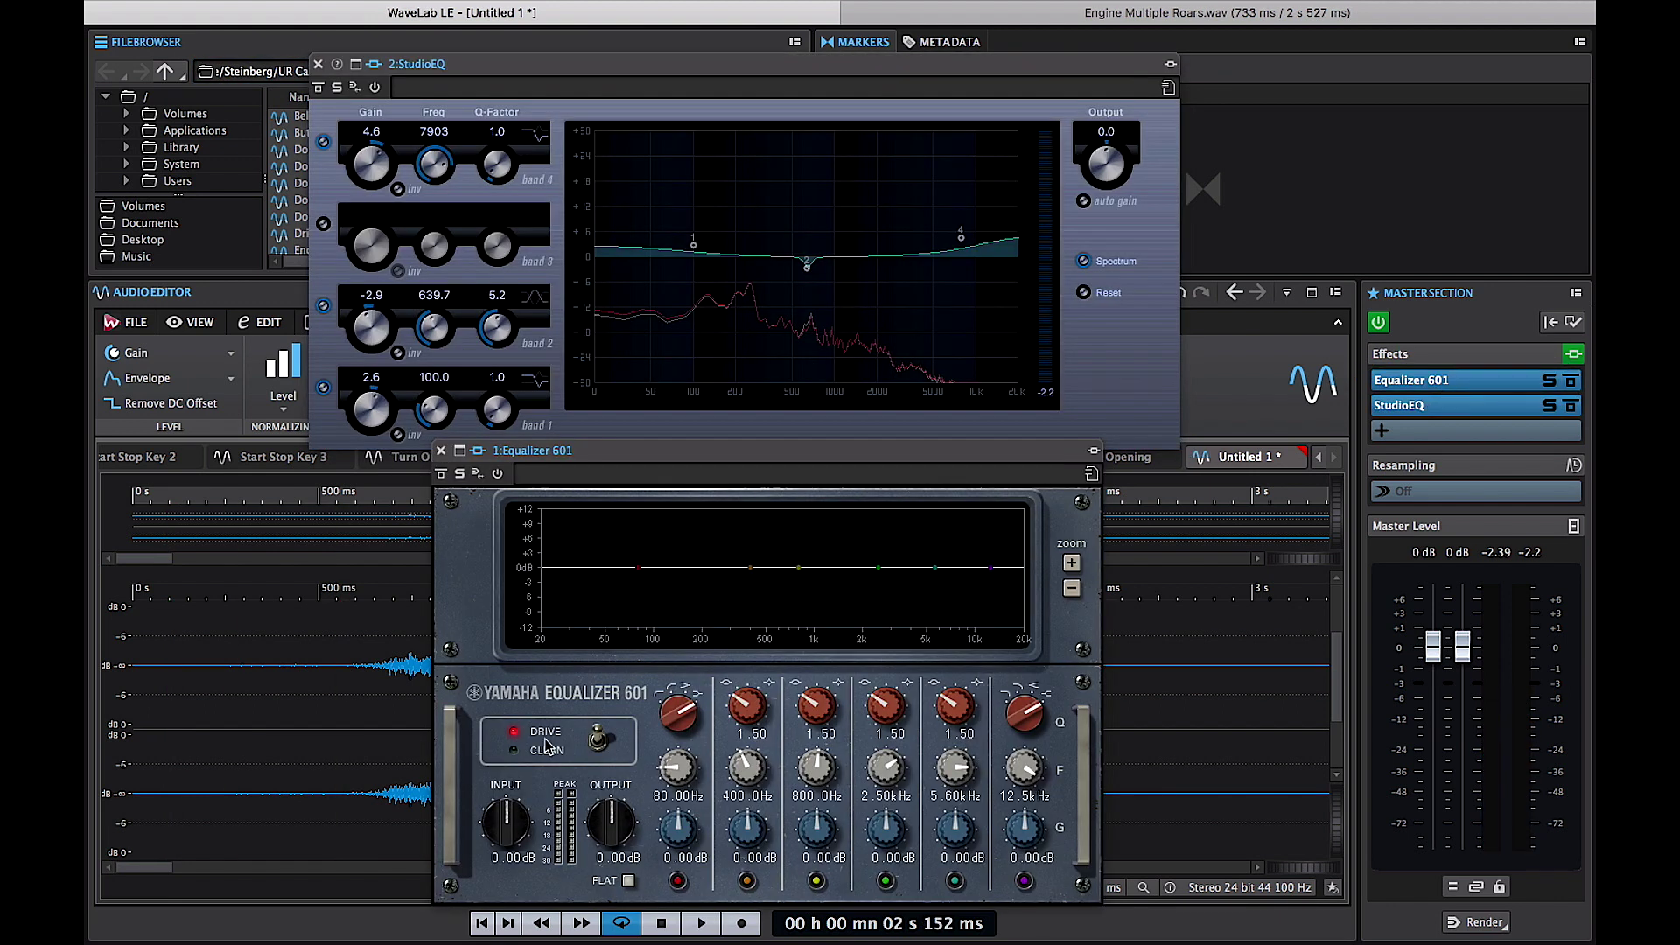
pyautogui.press('space')
# Step: In Equalizer 601, set the low cut to 65.03 Hz and the second band to 100.5 Hz, 1.20 dB and Q 1.14
pyautogui.moveTo(679, 710); pyautogui.dragTo(678, 743)
pyautogui.moveTo(679, 768); pyautogui.dragTo(681, 697)
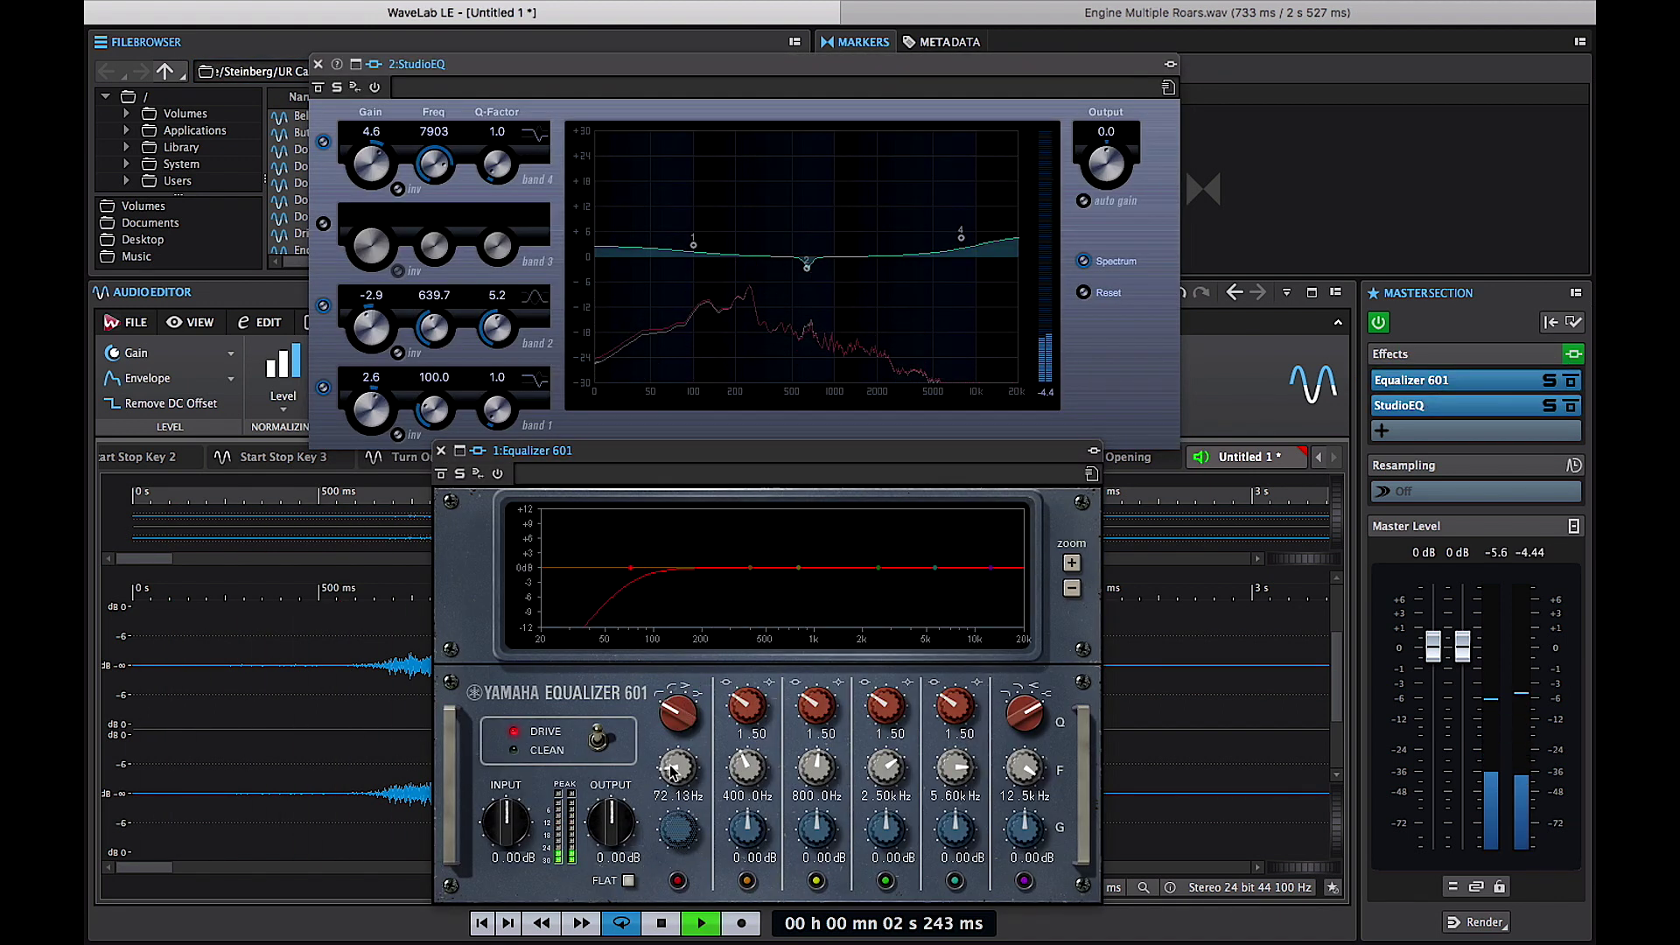
pyautogui.moveTo(741, 772); pyautogui.dragTo(742, 818)
pyautogui.moveTo(745, 829); pyautogui.dragTo(745, 793)
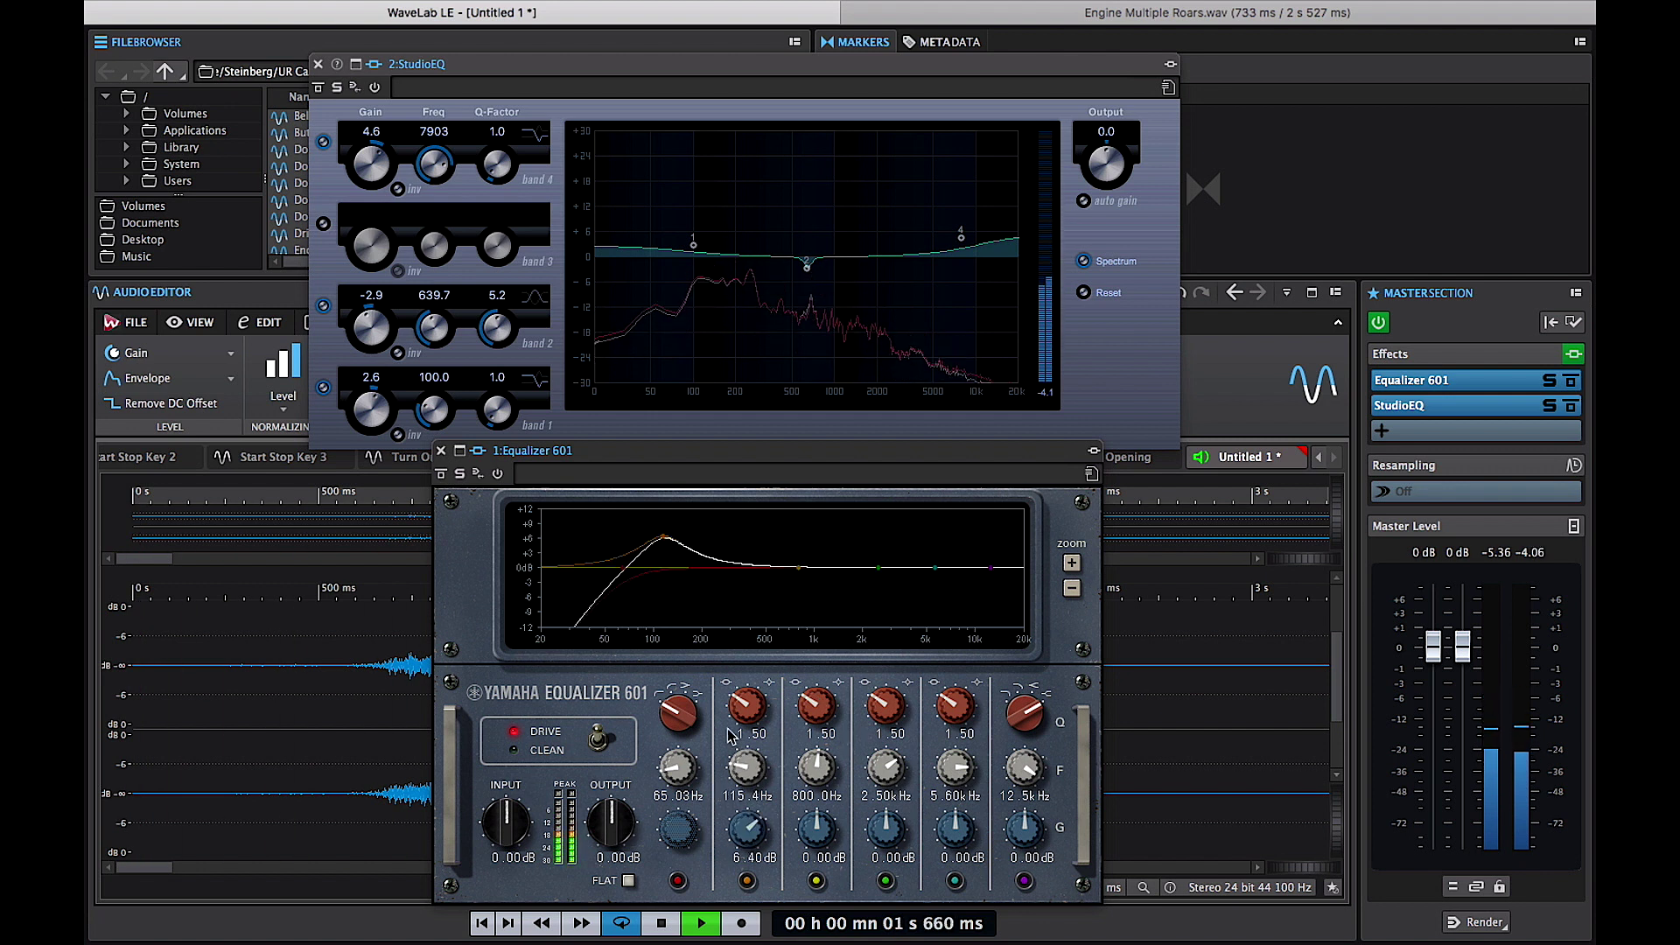
pyautogui.moveTo(746, 705); pyautogui.dragTo(746, 842)
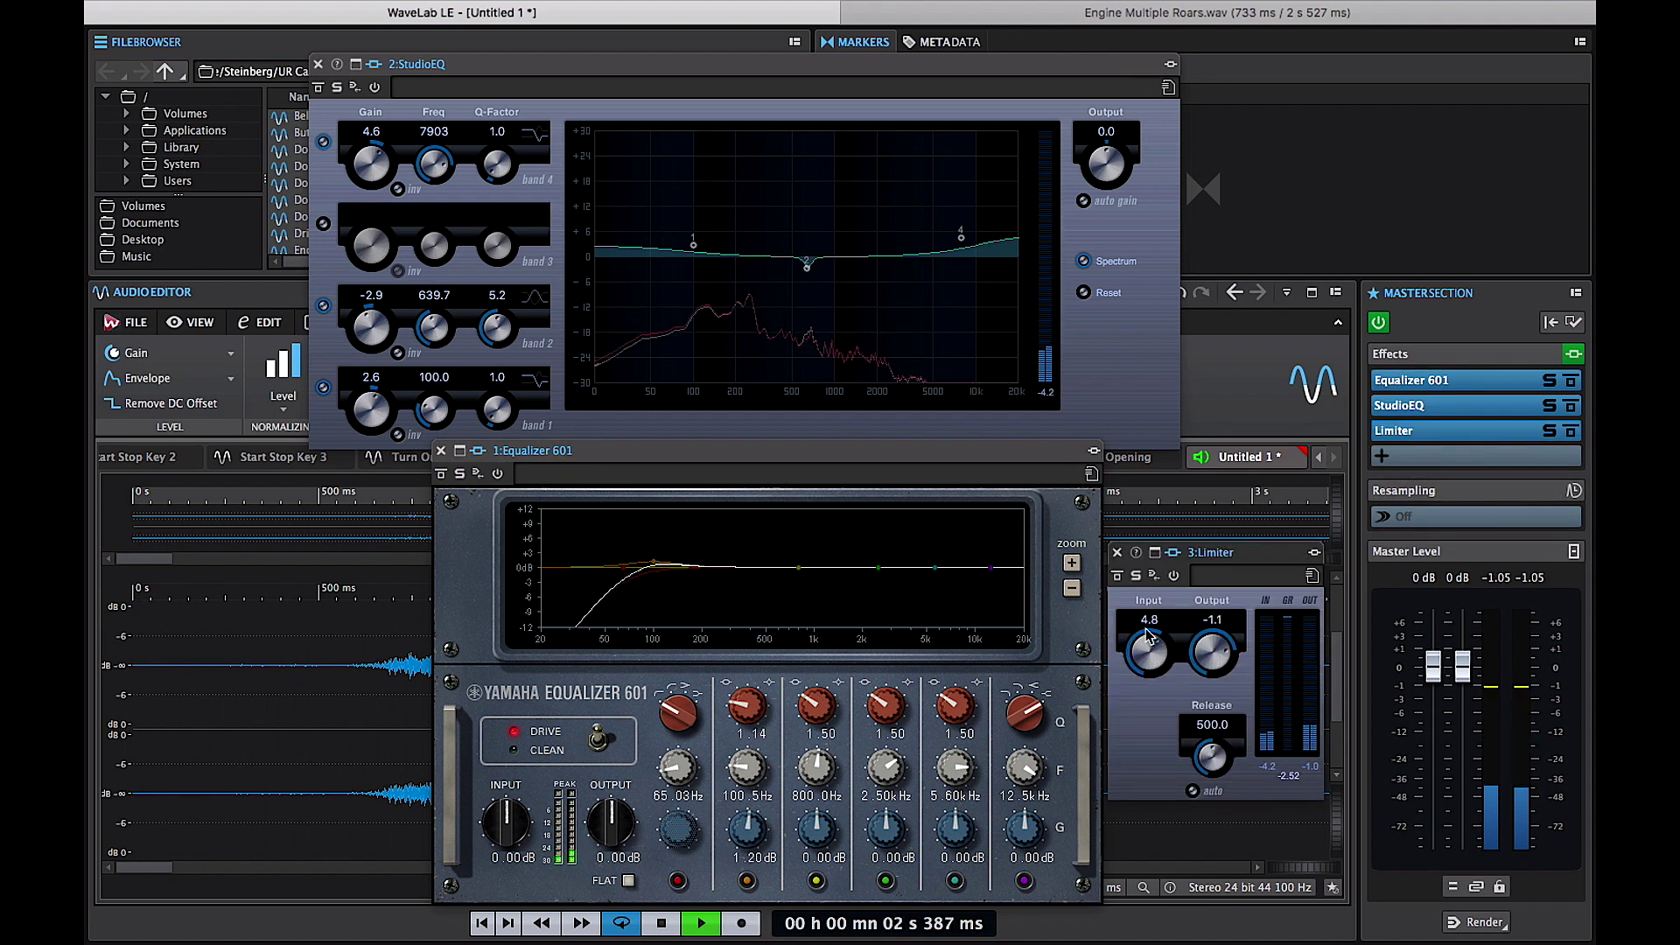
# Step: Render the whole file through the master section as a 24-bit Wav named Roar Normalized
pyautogui.click(1497, 921)
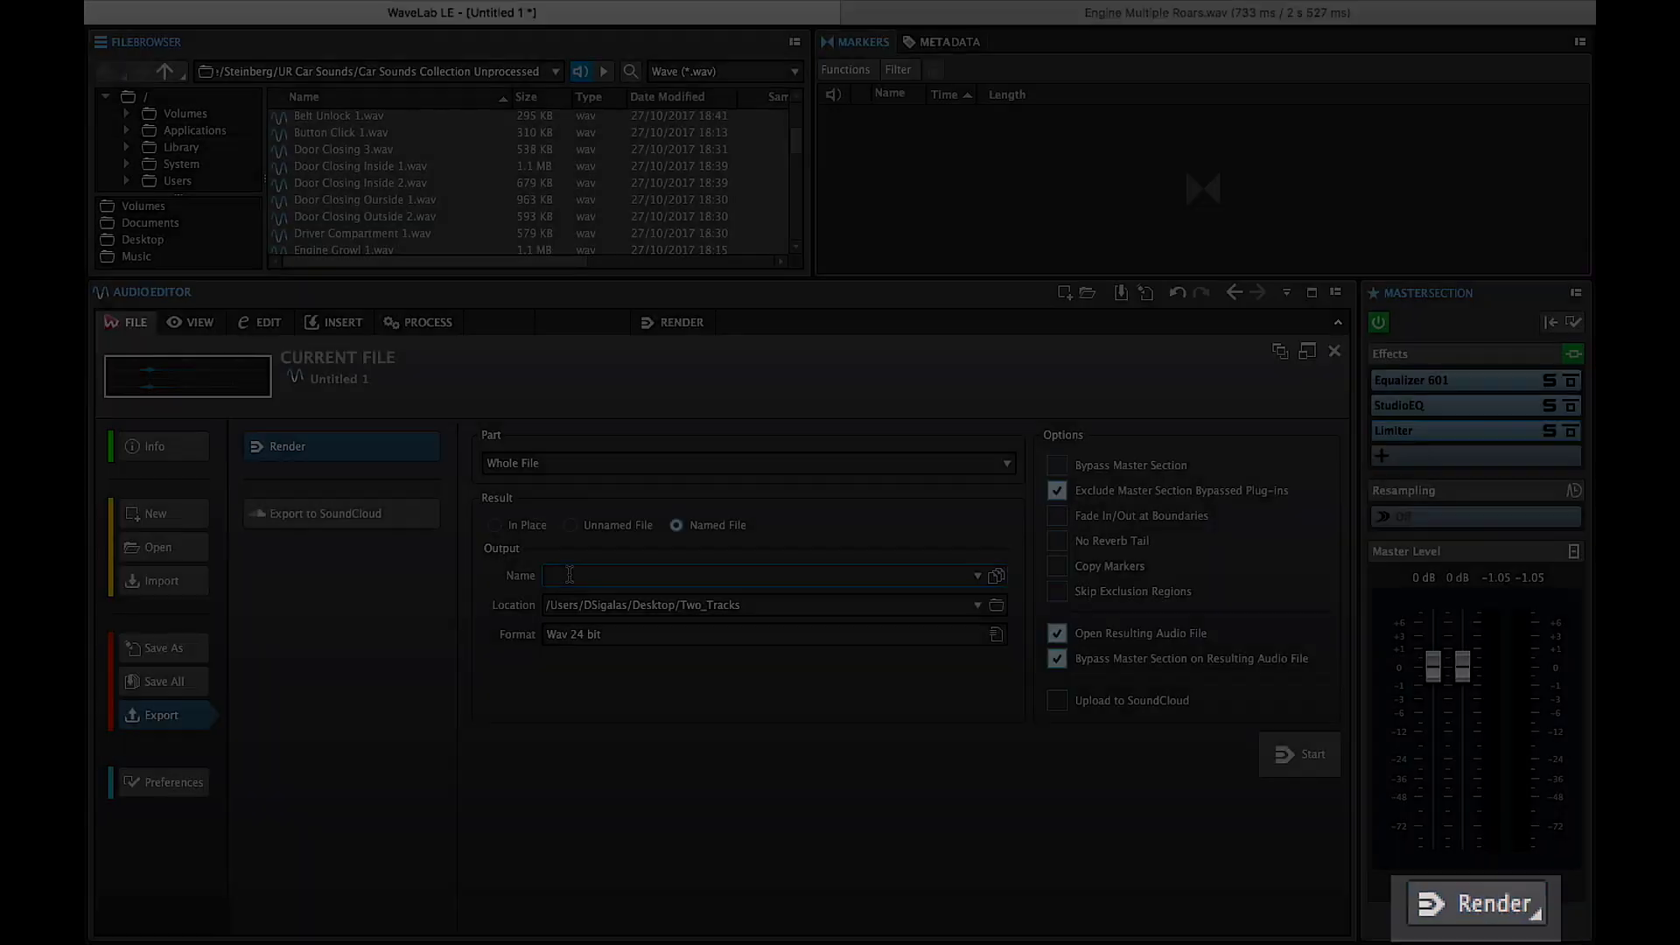
pyautogui.click(571, 575)
pyautogui.write('RoarNormalized')
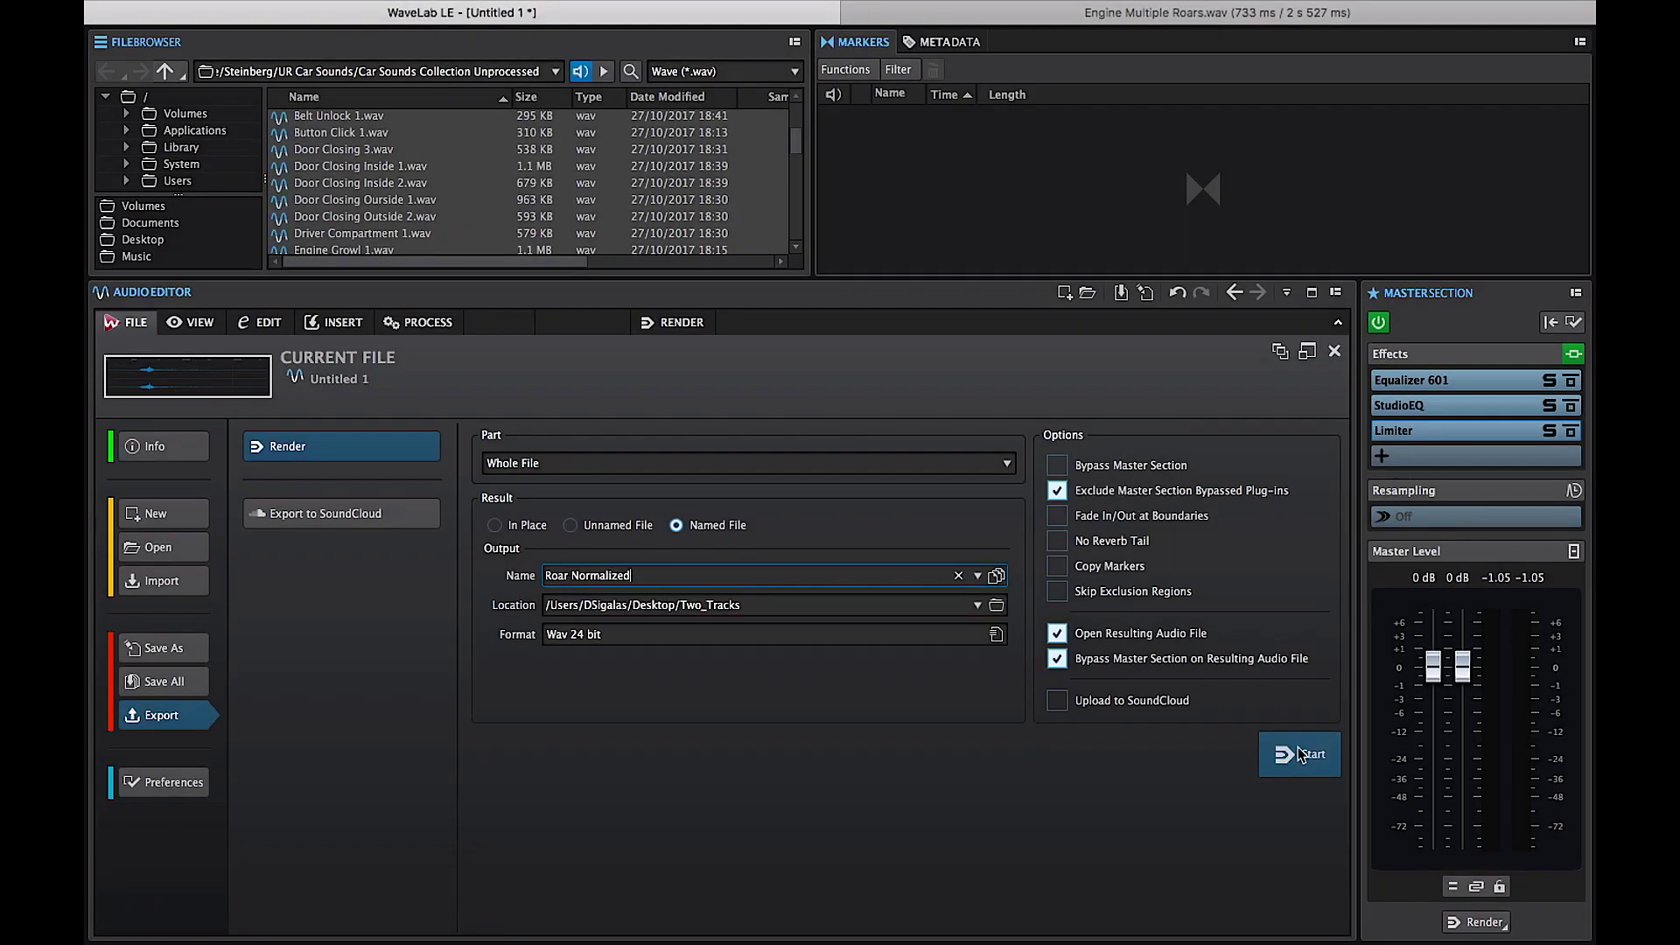
pyautogui.click(1300, 755)
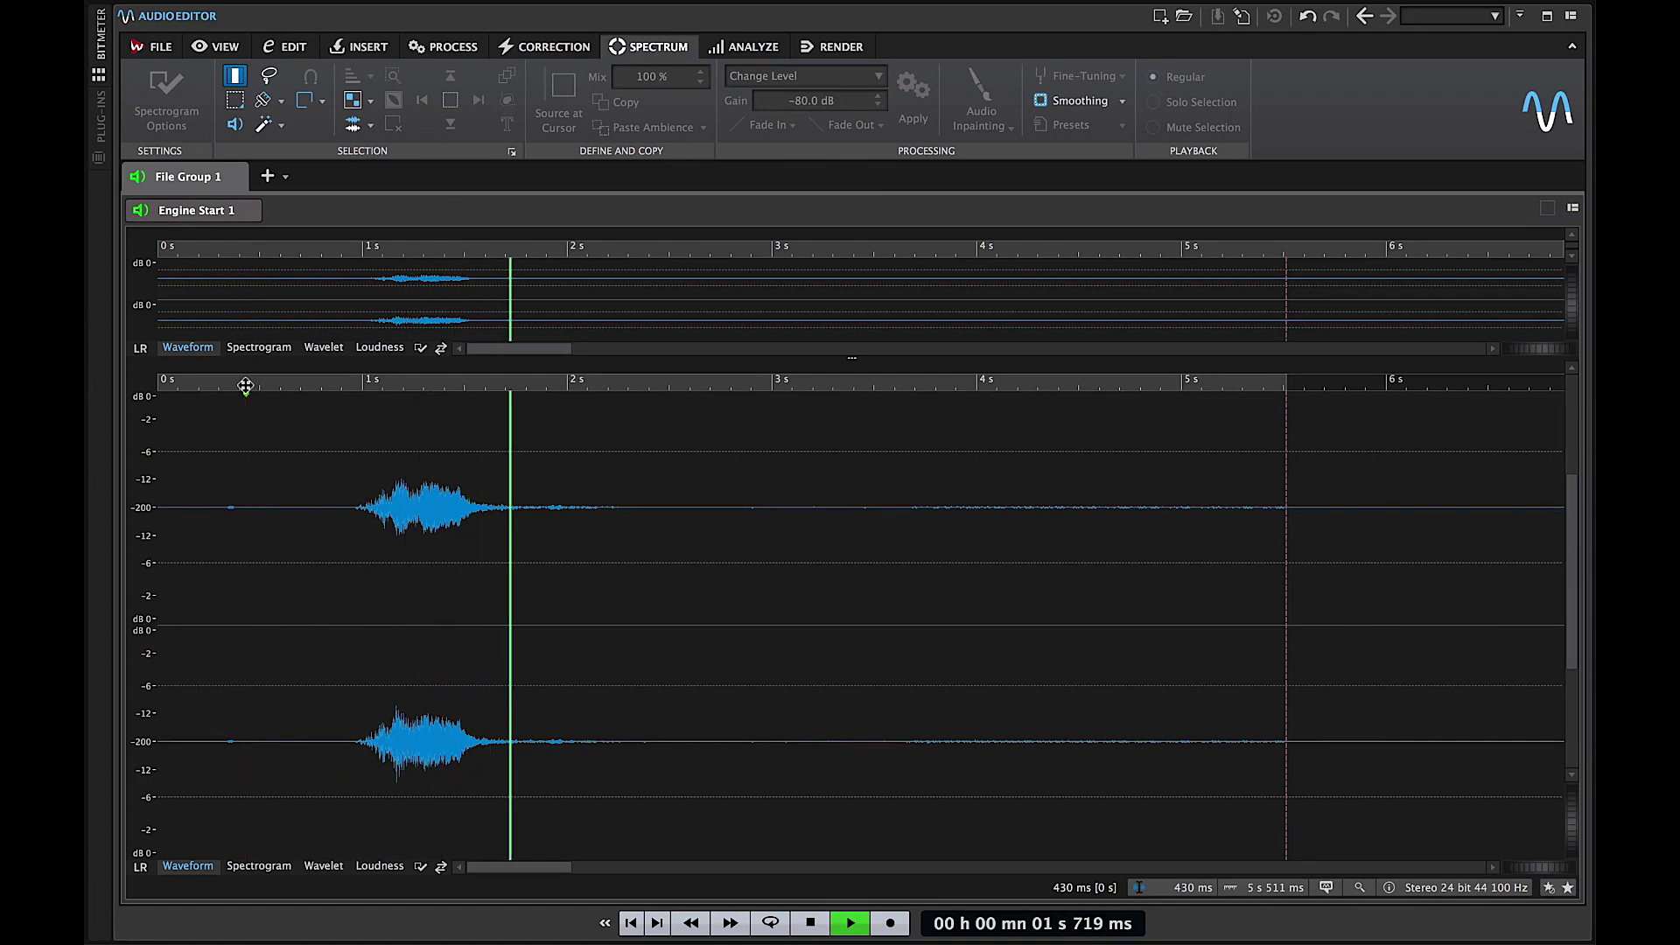
# Step: Stop playback of Engine Start 1 and switch its main waveform view to the Wavelet display
pyautogui.press('space')
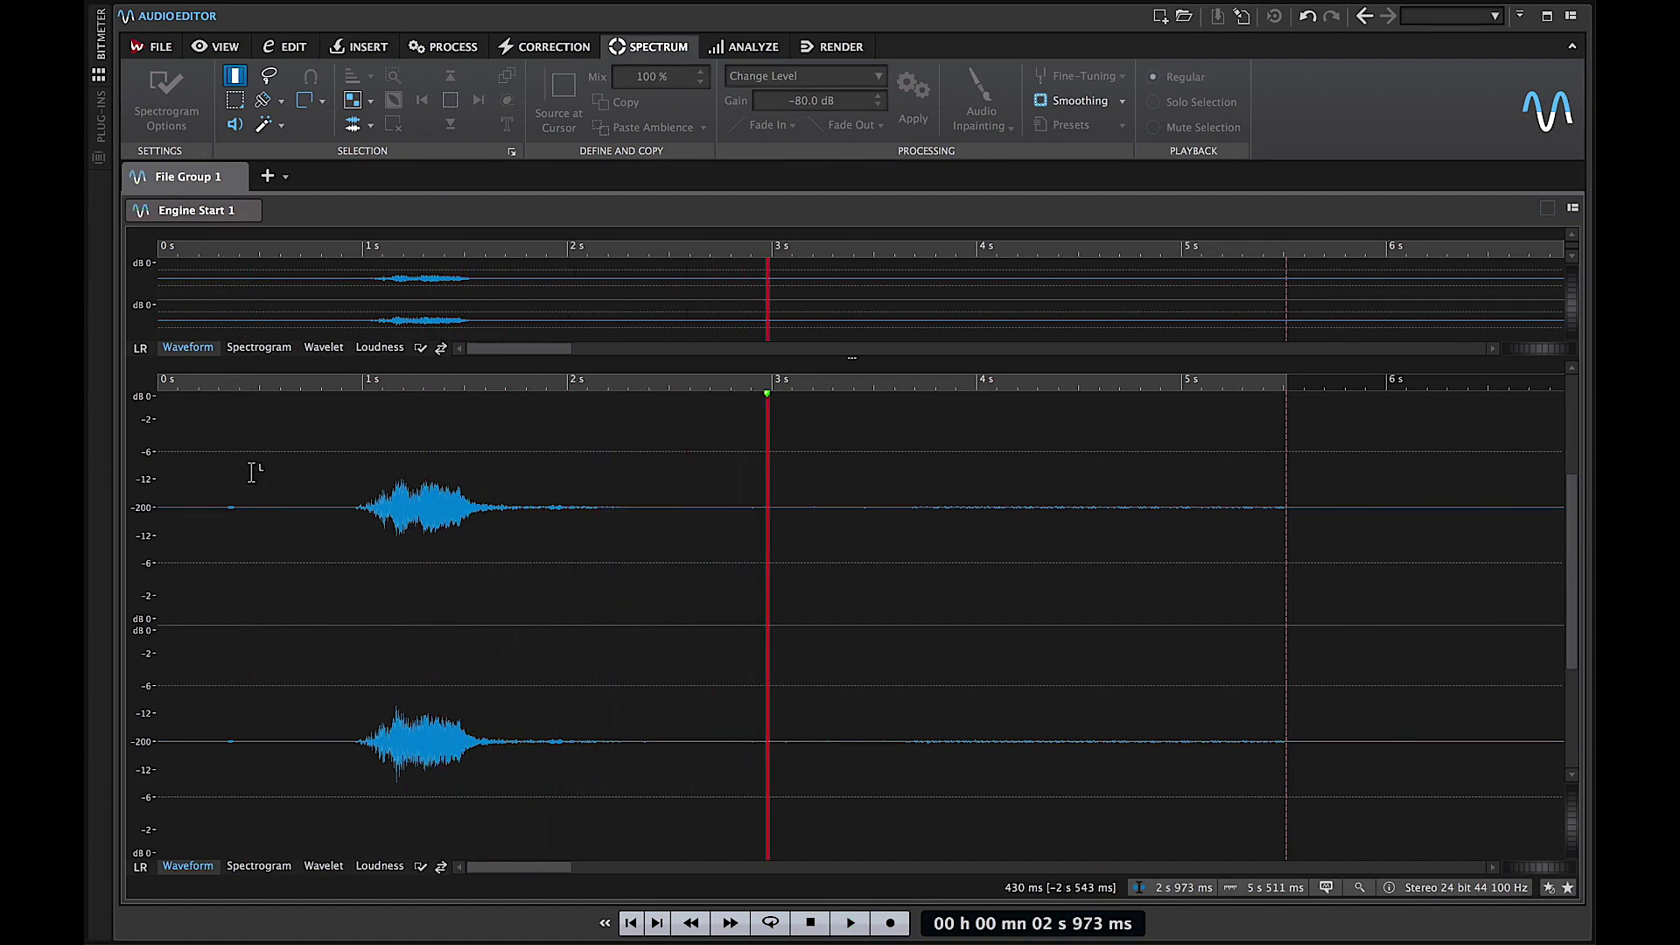
pyautogui.click(324, 866)
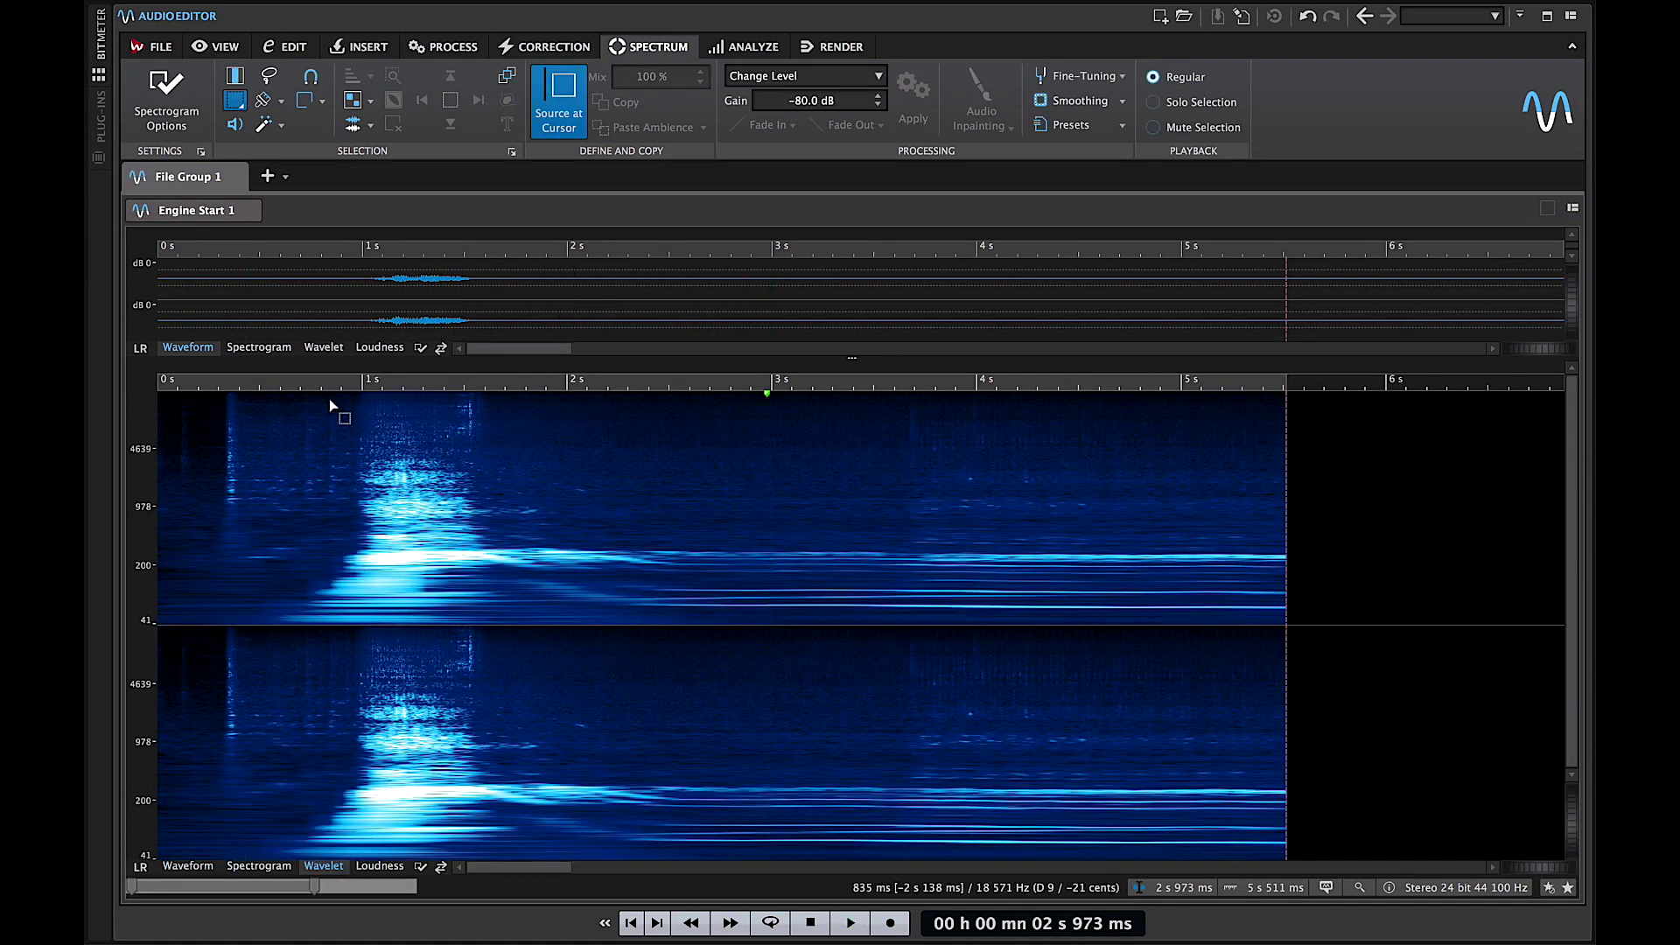
# Step: Audition Engine Start 1 around the ignition section, starting playback from about 774 ms and stopping it
pyautogui.press('space')
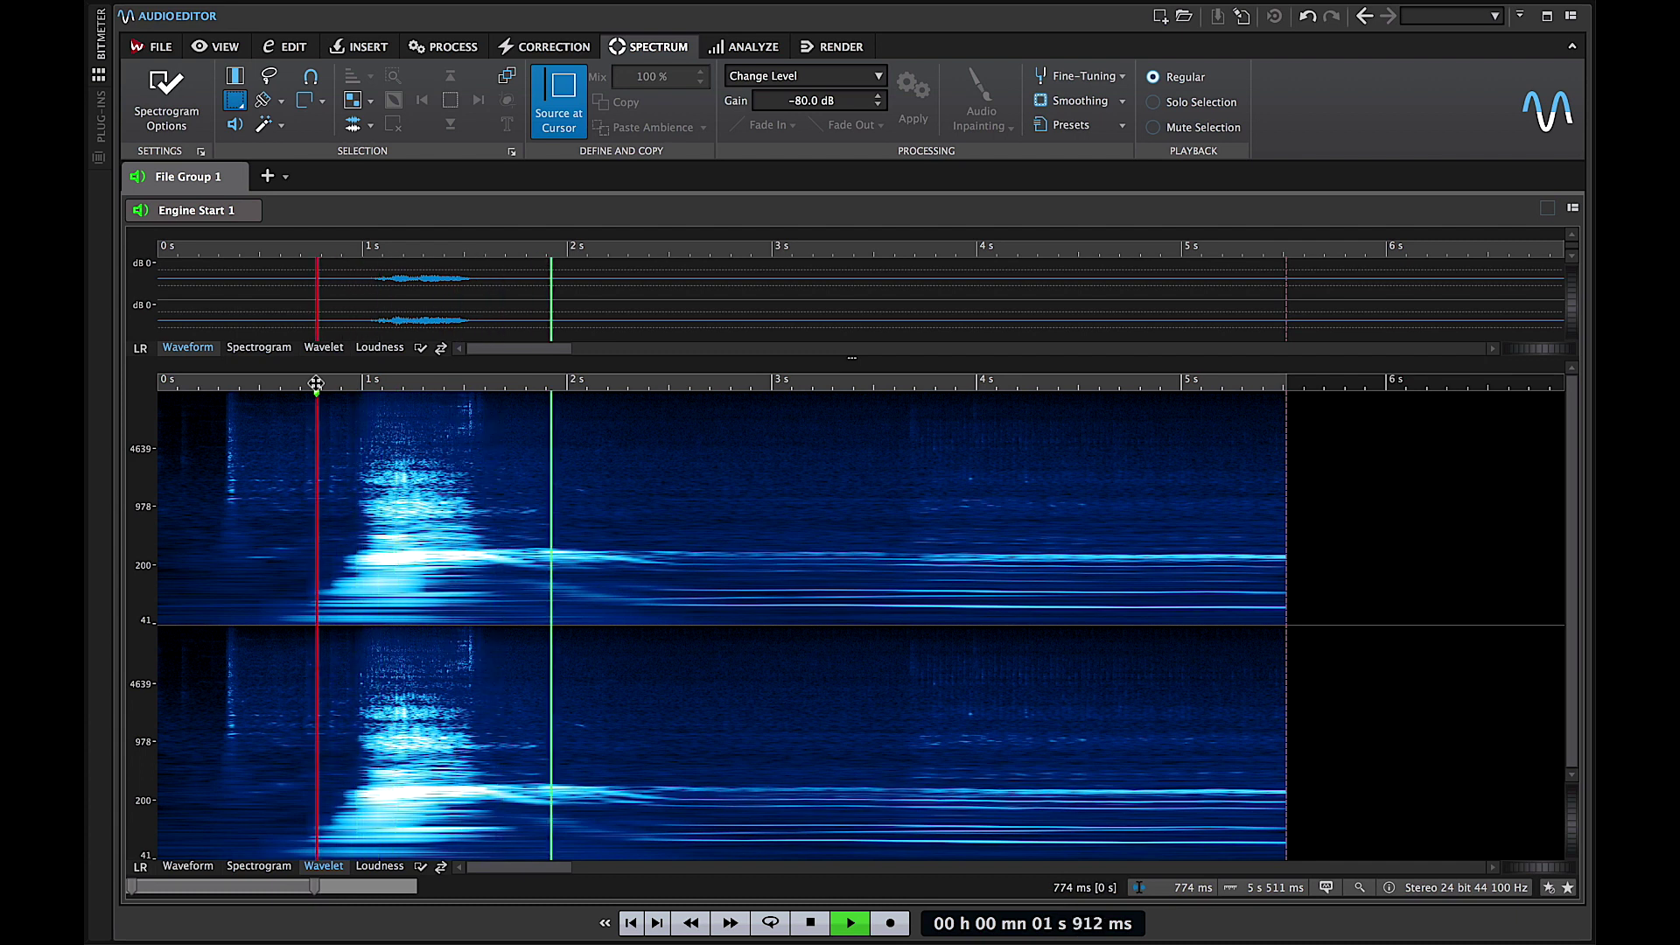
pyautogui.press('space')
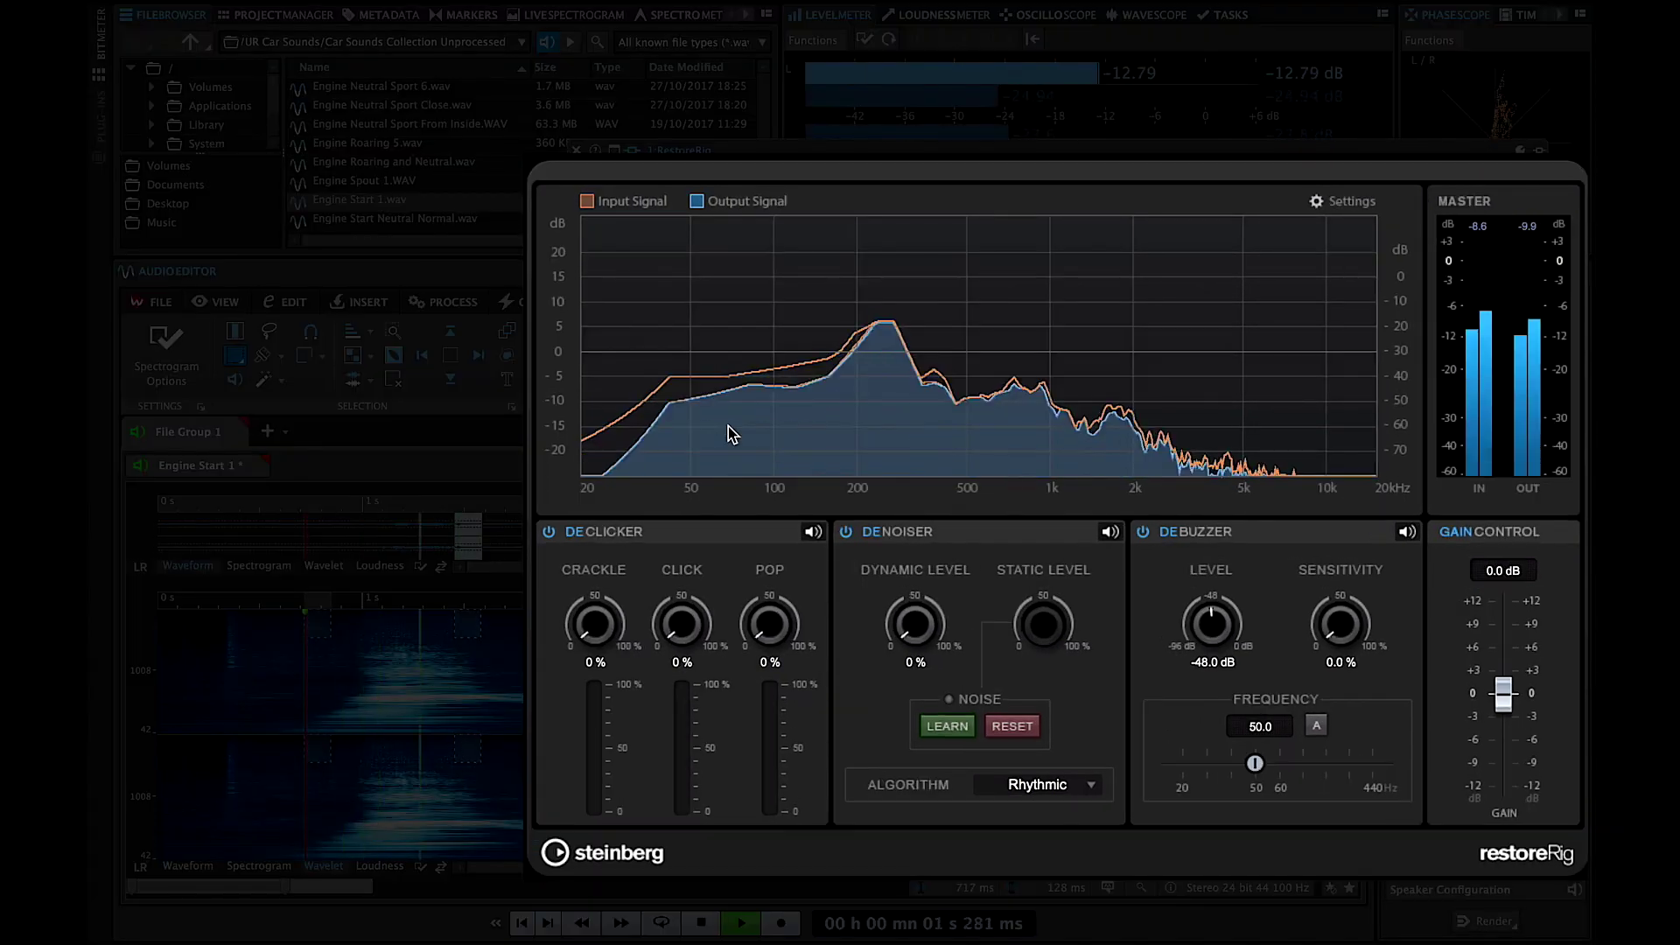
pyautogui.click(174, 507)
pyautogui.press('space')
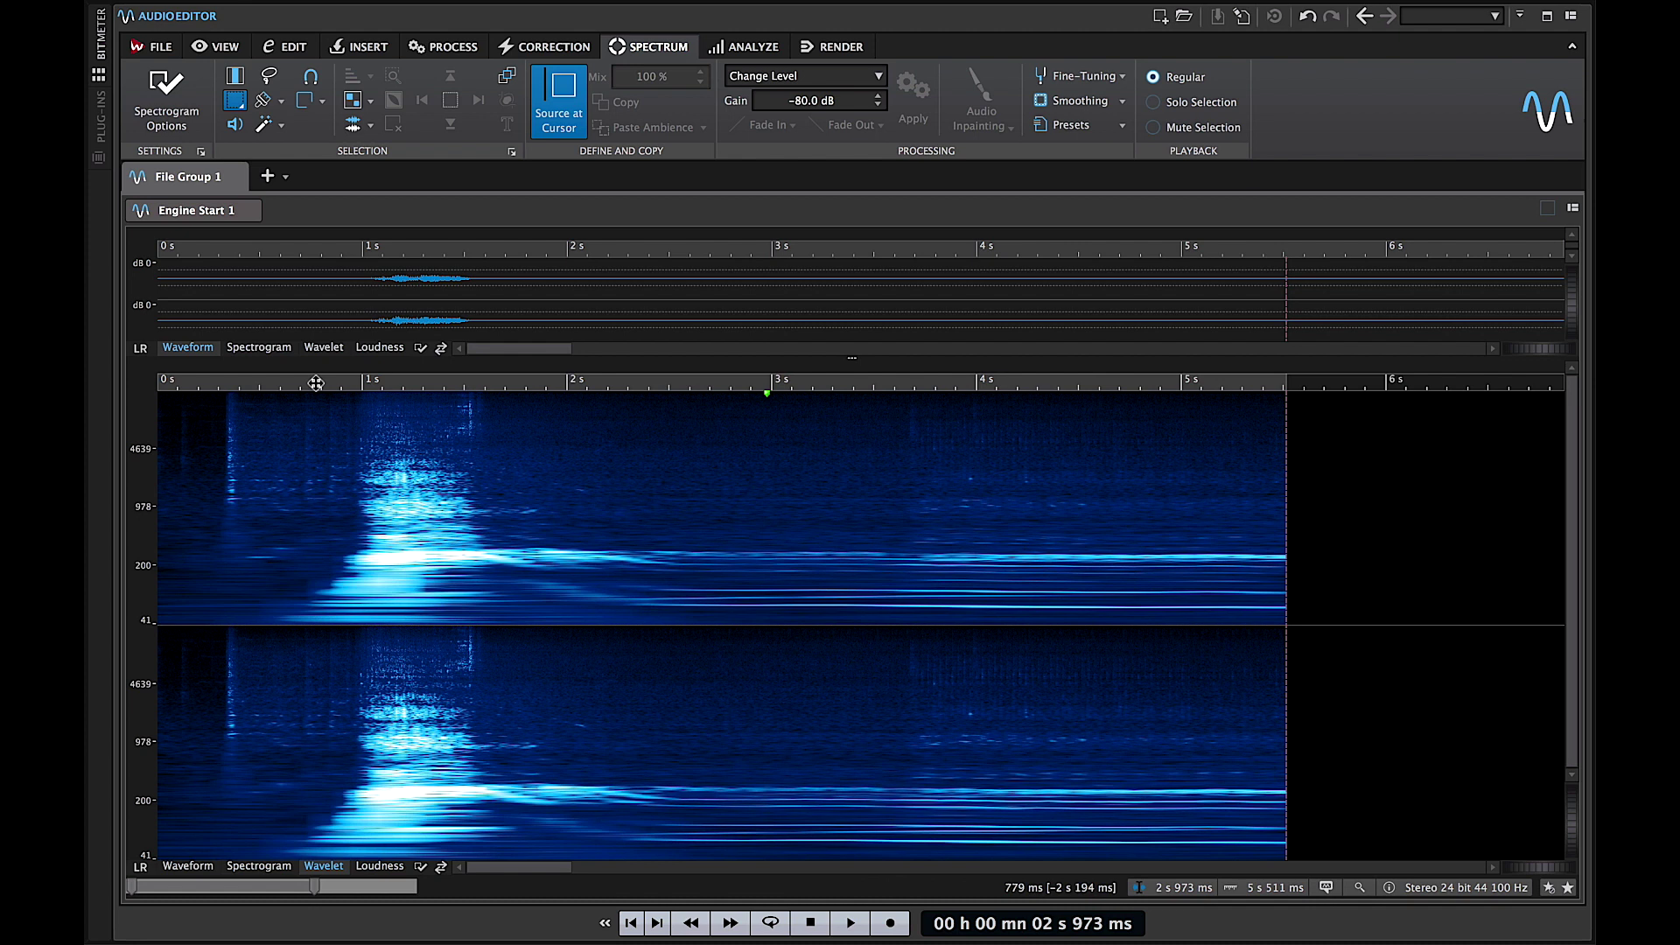
pyautogui.click(316, 385)
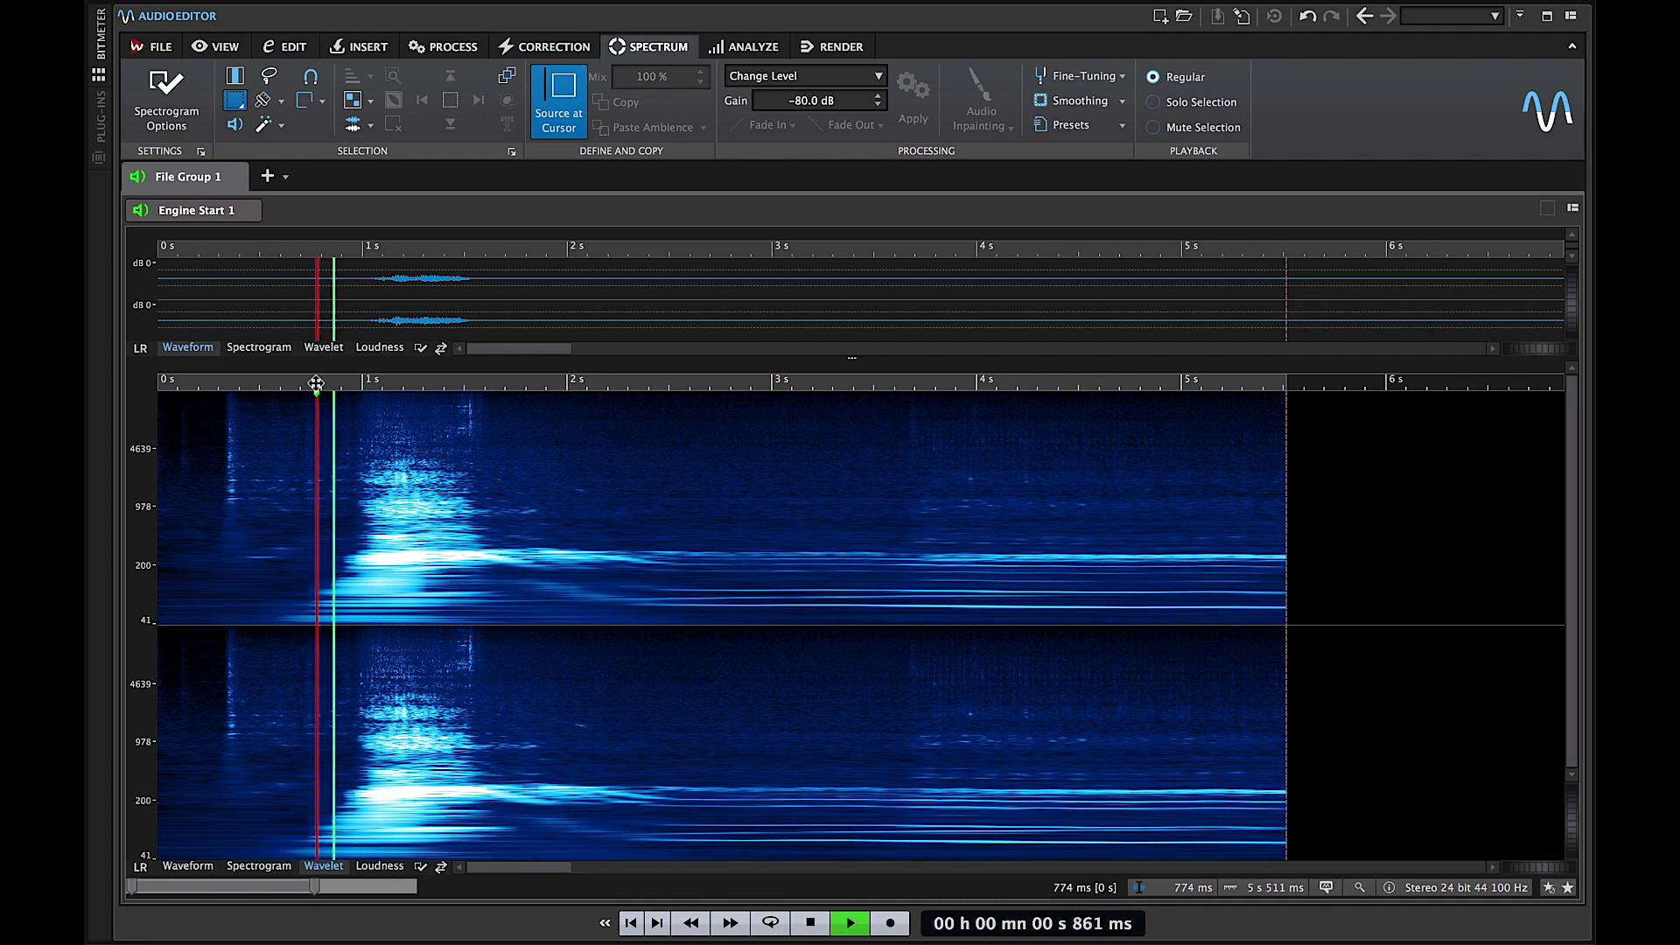
pyautogui.press('space')
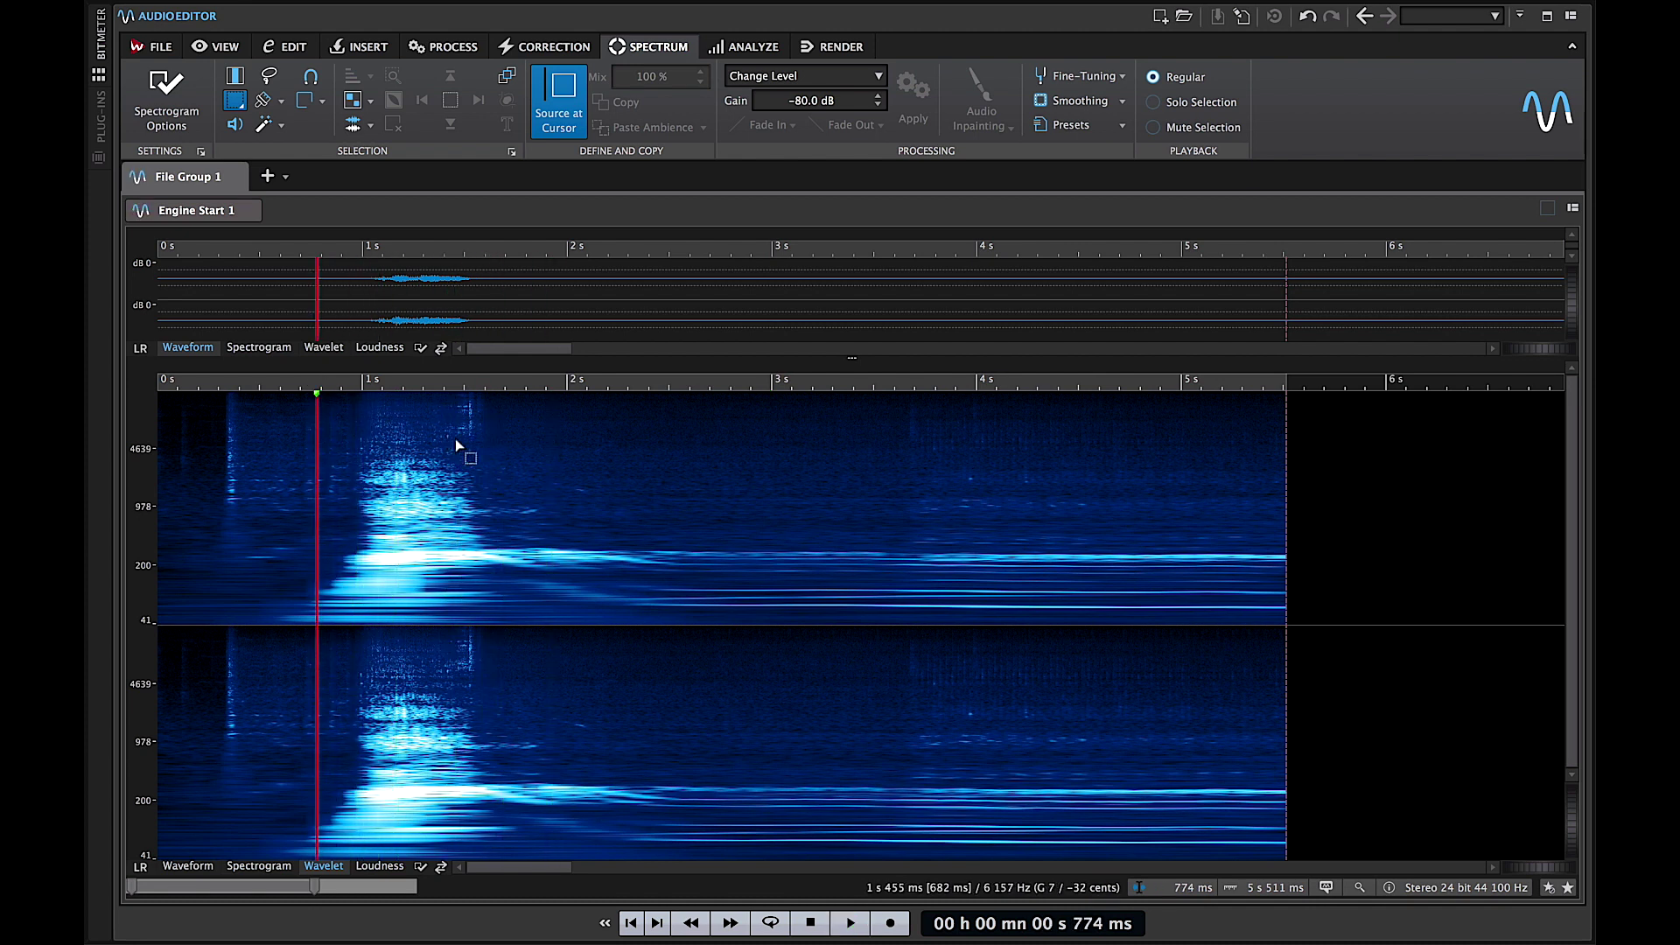
# Step: Select the high-frequency click near 1.5 s in the Wavelet display, replace it with Paste Ambience, and play back the edit
pyautogui.moveTo(455, 442); pyautogui.dragTo(482, 393)
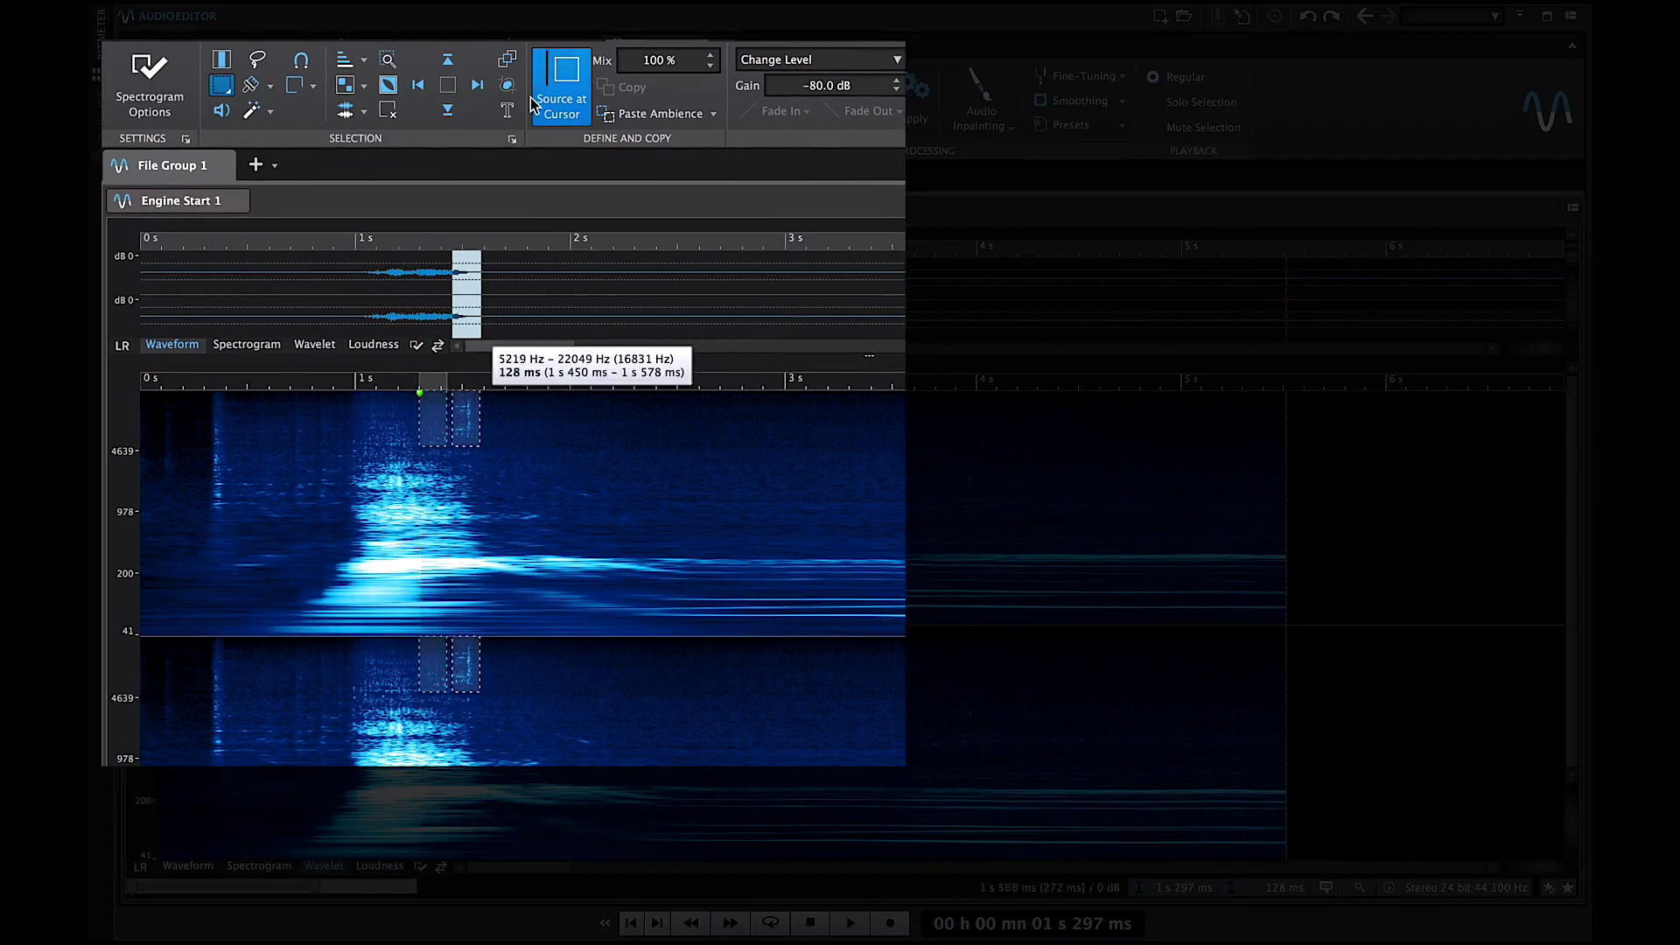
pyautogui.click(646, 127)
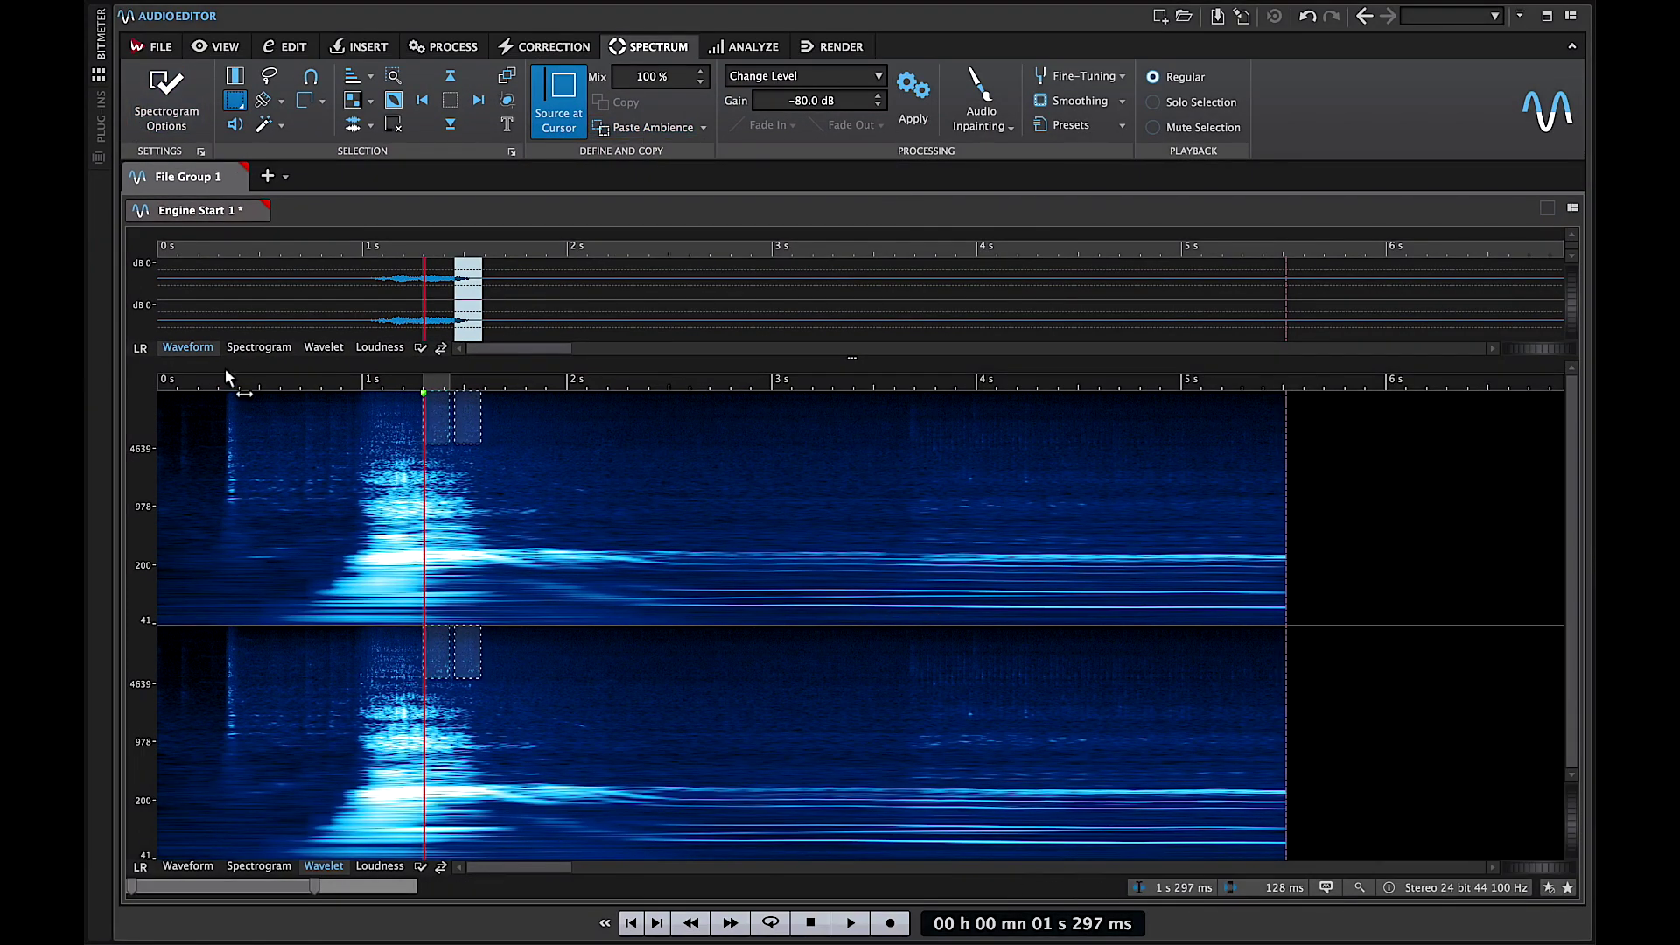
pyautogui.click(277, 382)
pyautogui.press('space')
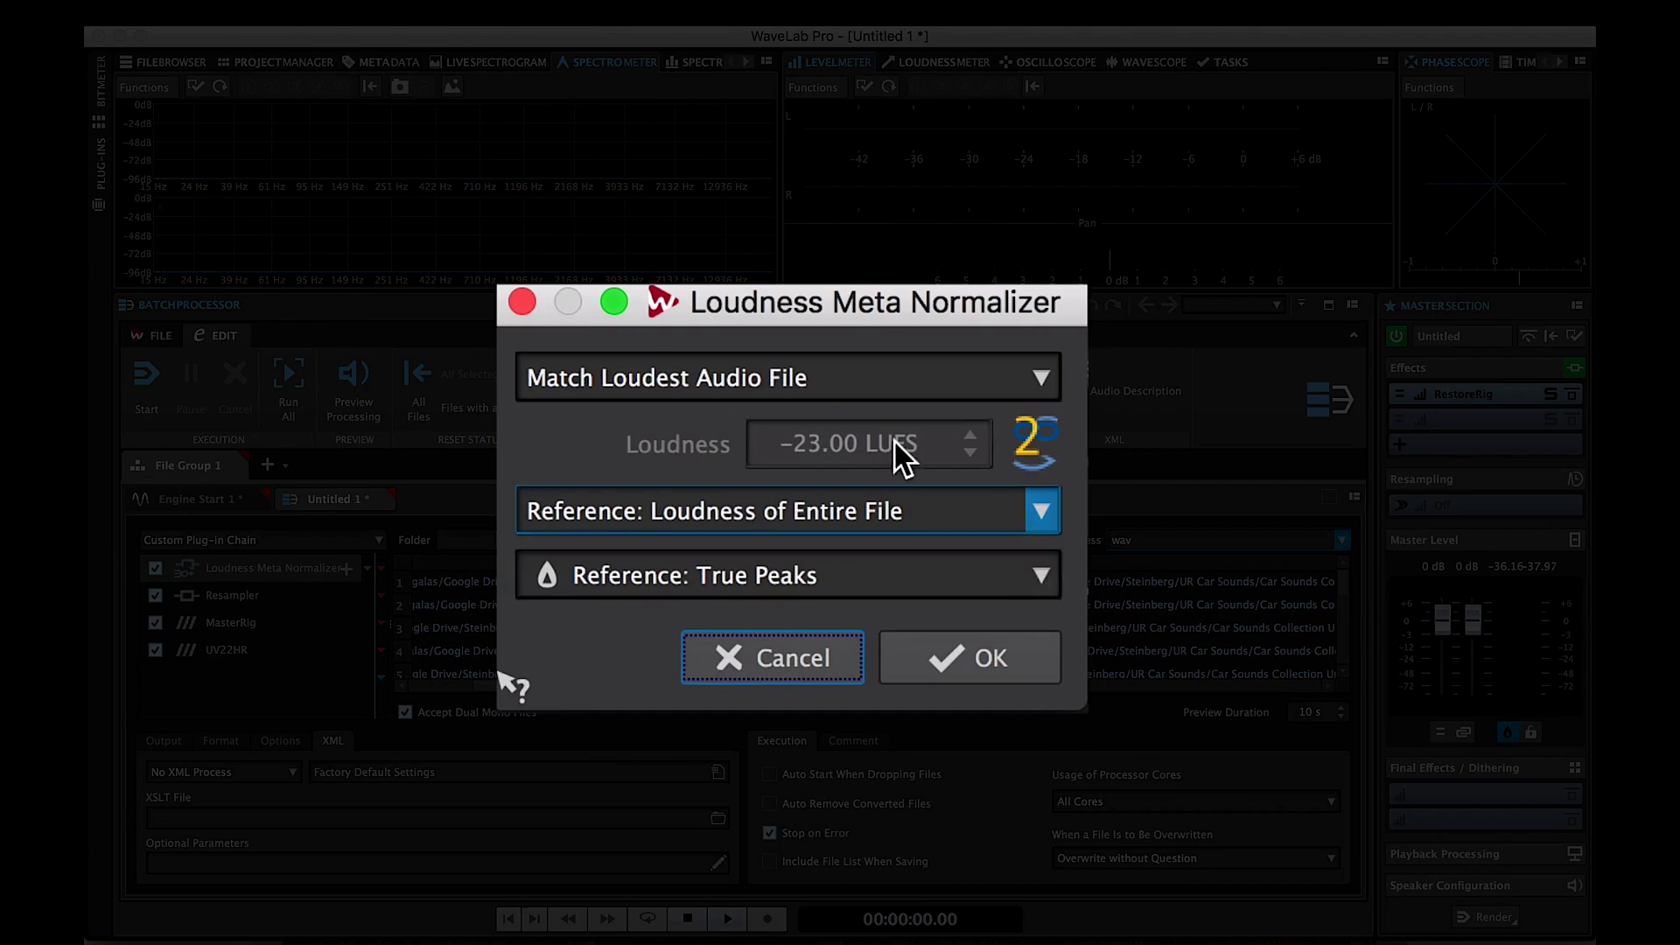
# Step: Review the Loudness Meta Normalizer's matching methods and its loudness and peak reference options, keeping Match Loudest Audio File
pyautogui.click(930, 374)
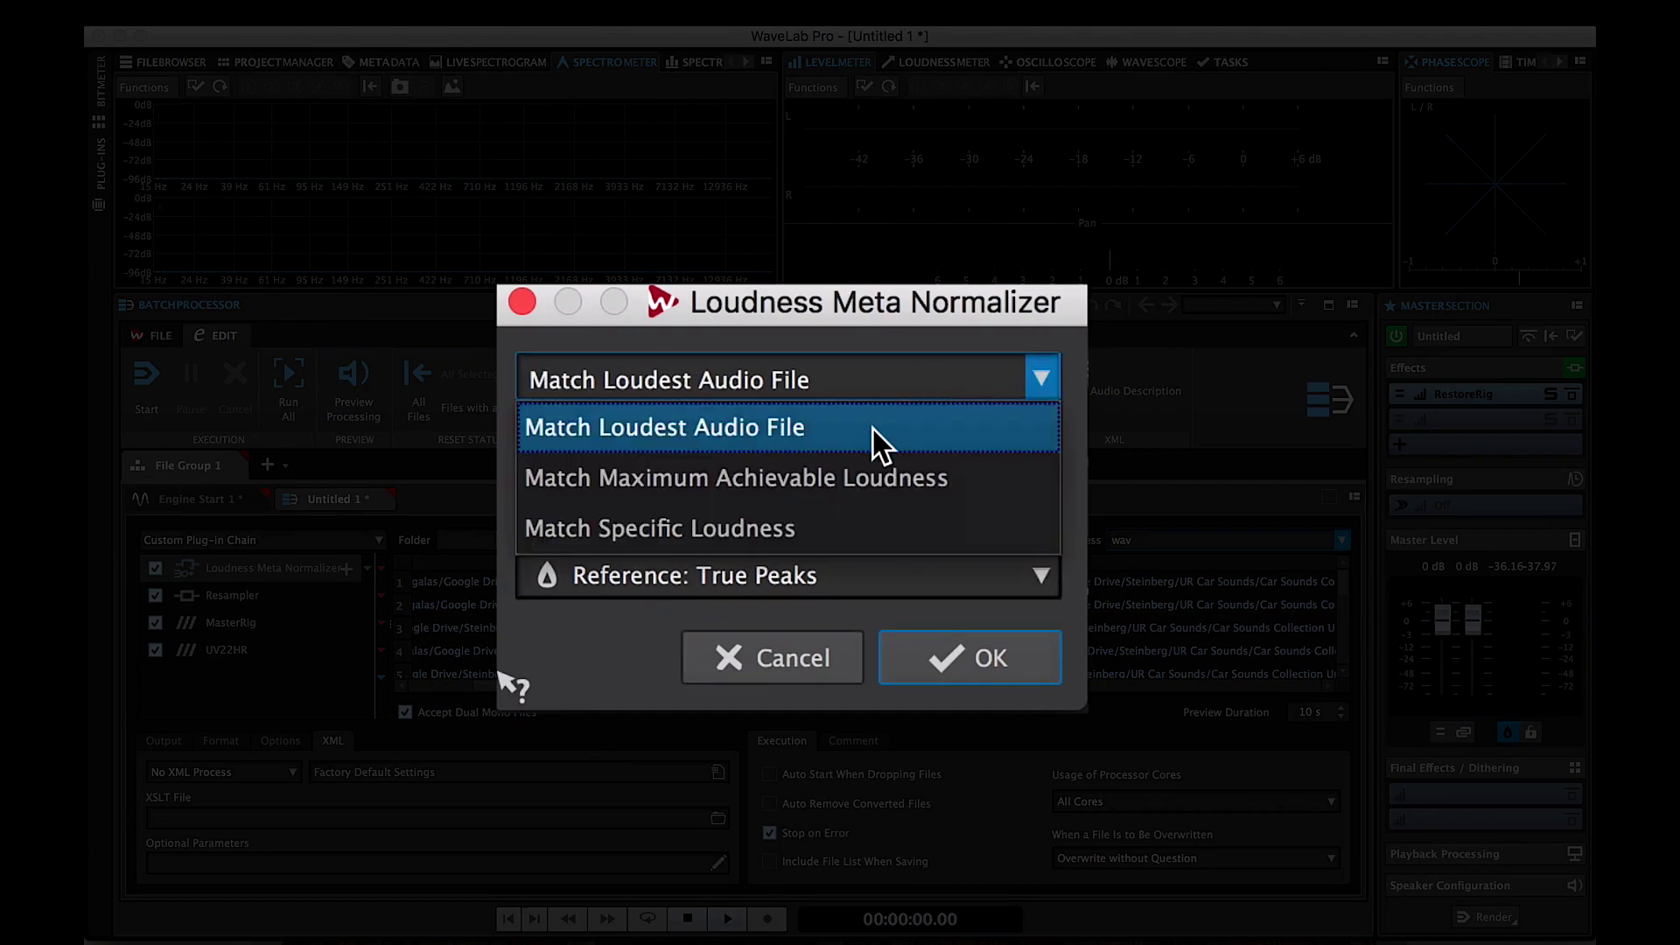
pyautogui.click(890, 359)
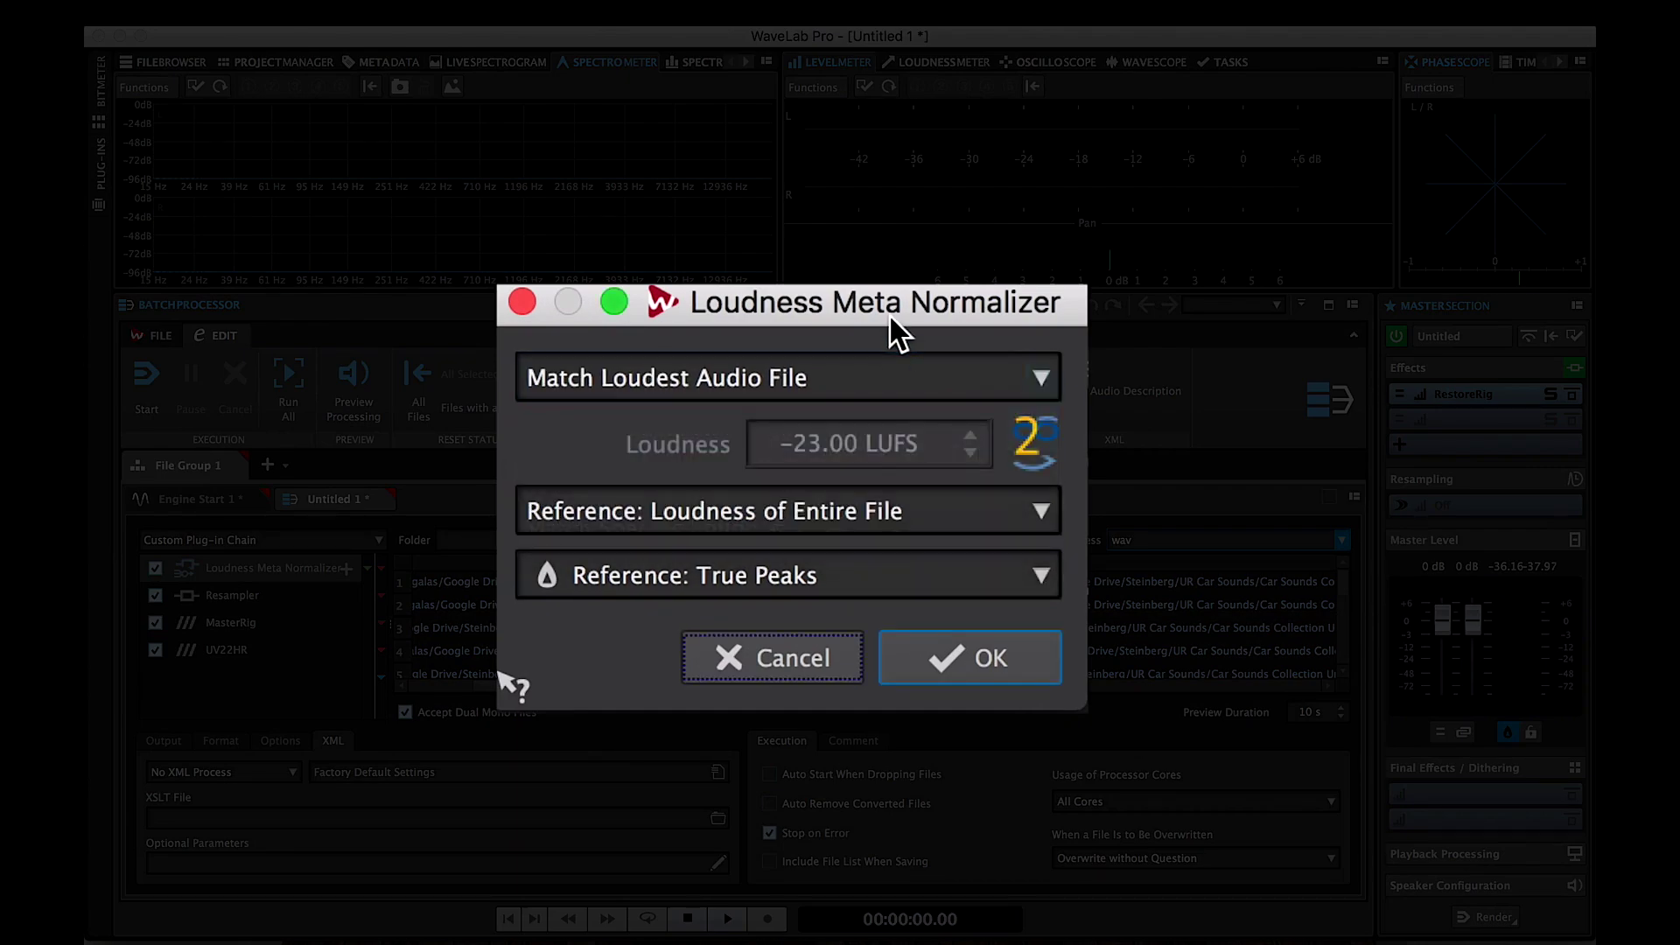
pyautogui.click(875, 584)
pyautogui.click(646, 459)
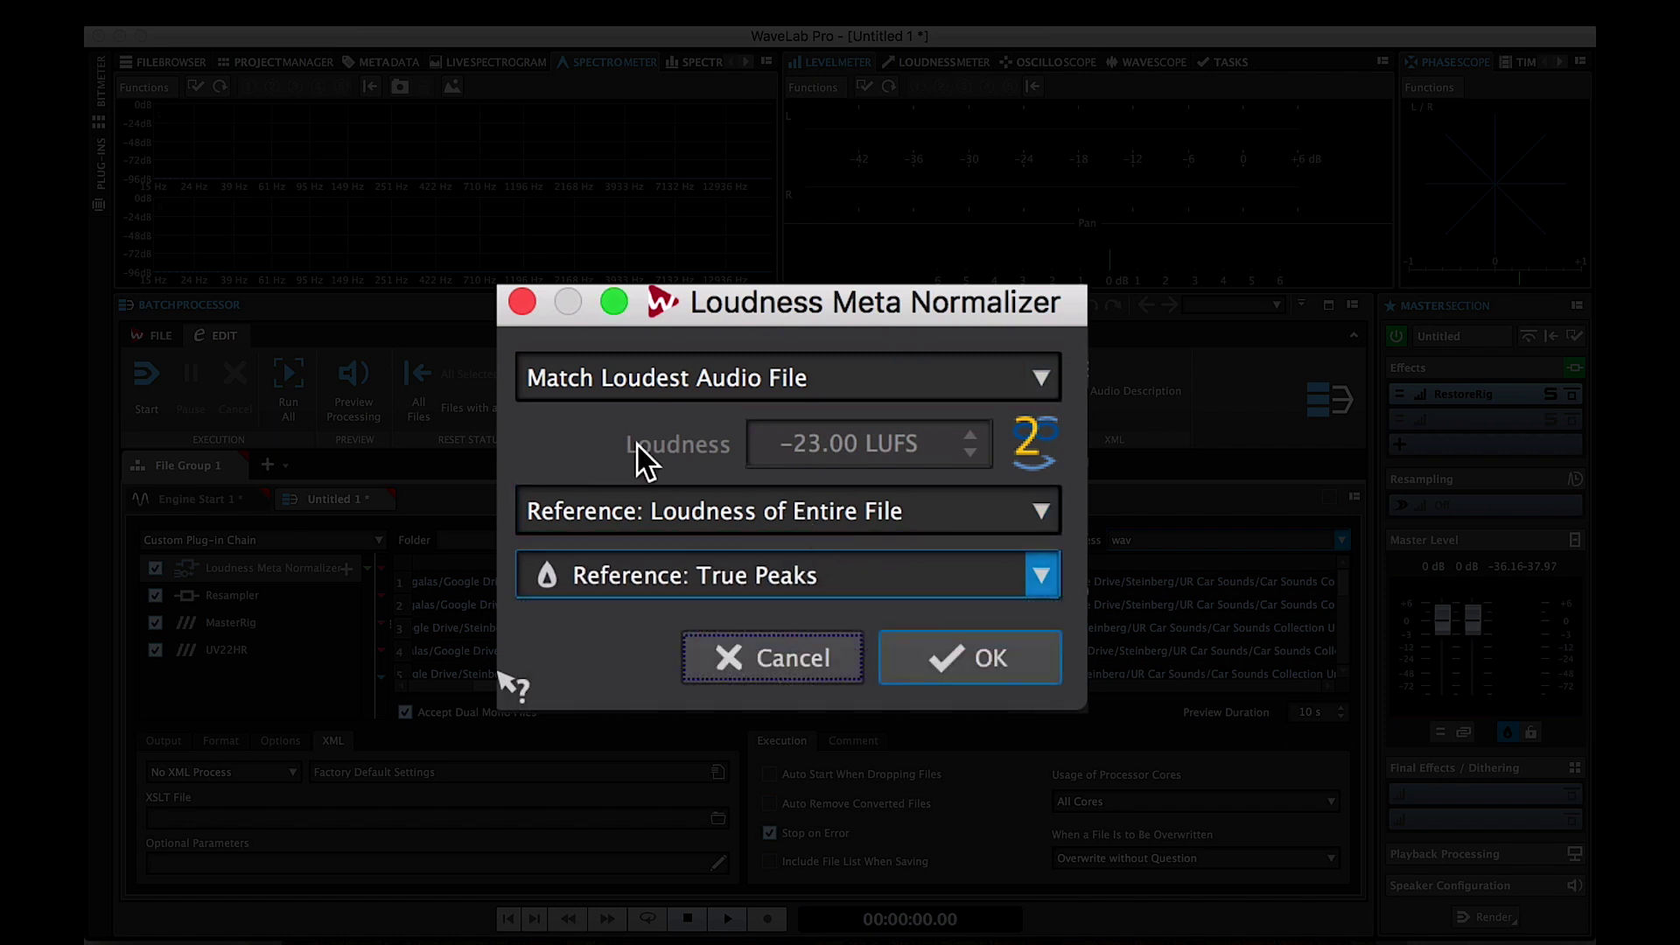
pyautogui.click(746, 517)
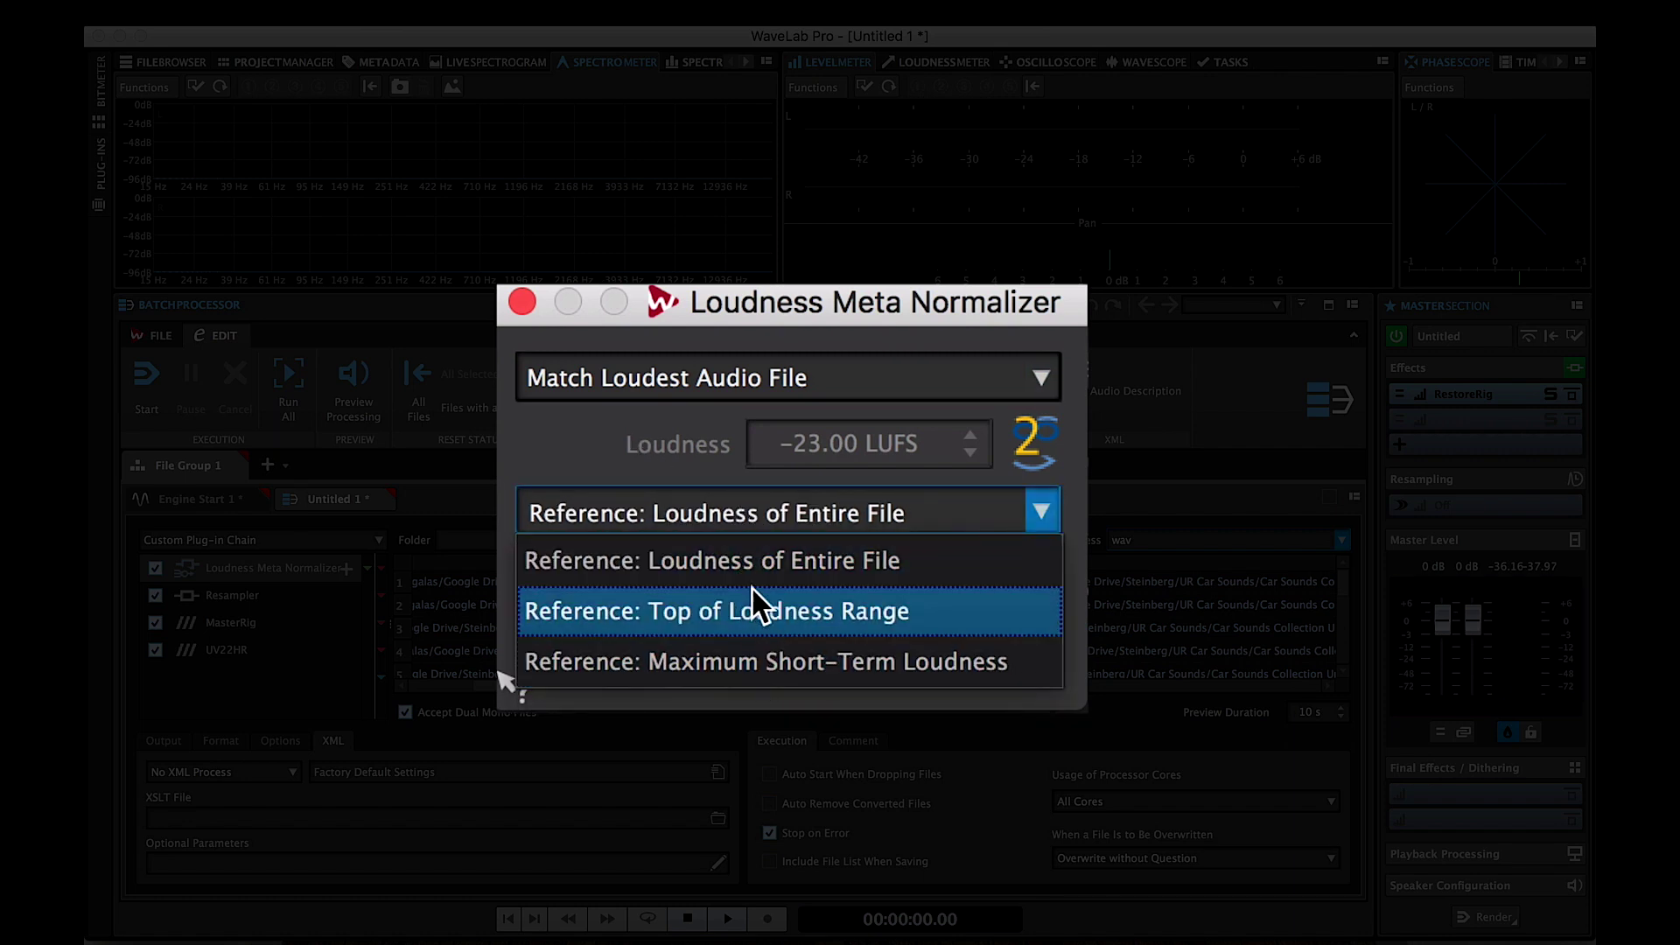
pyautogui.click(617, 456)
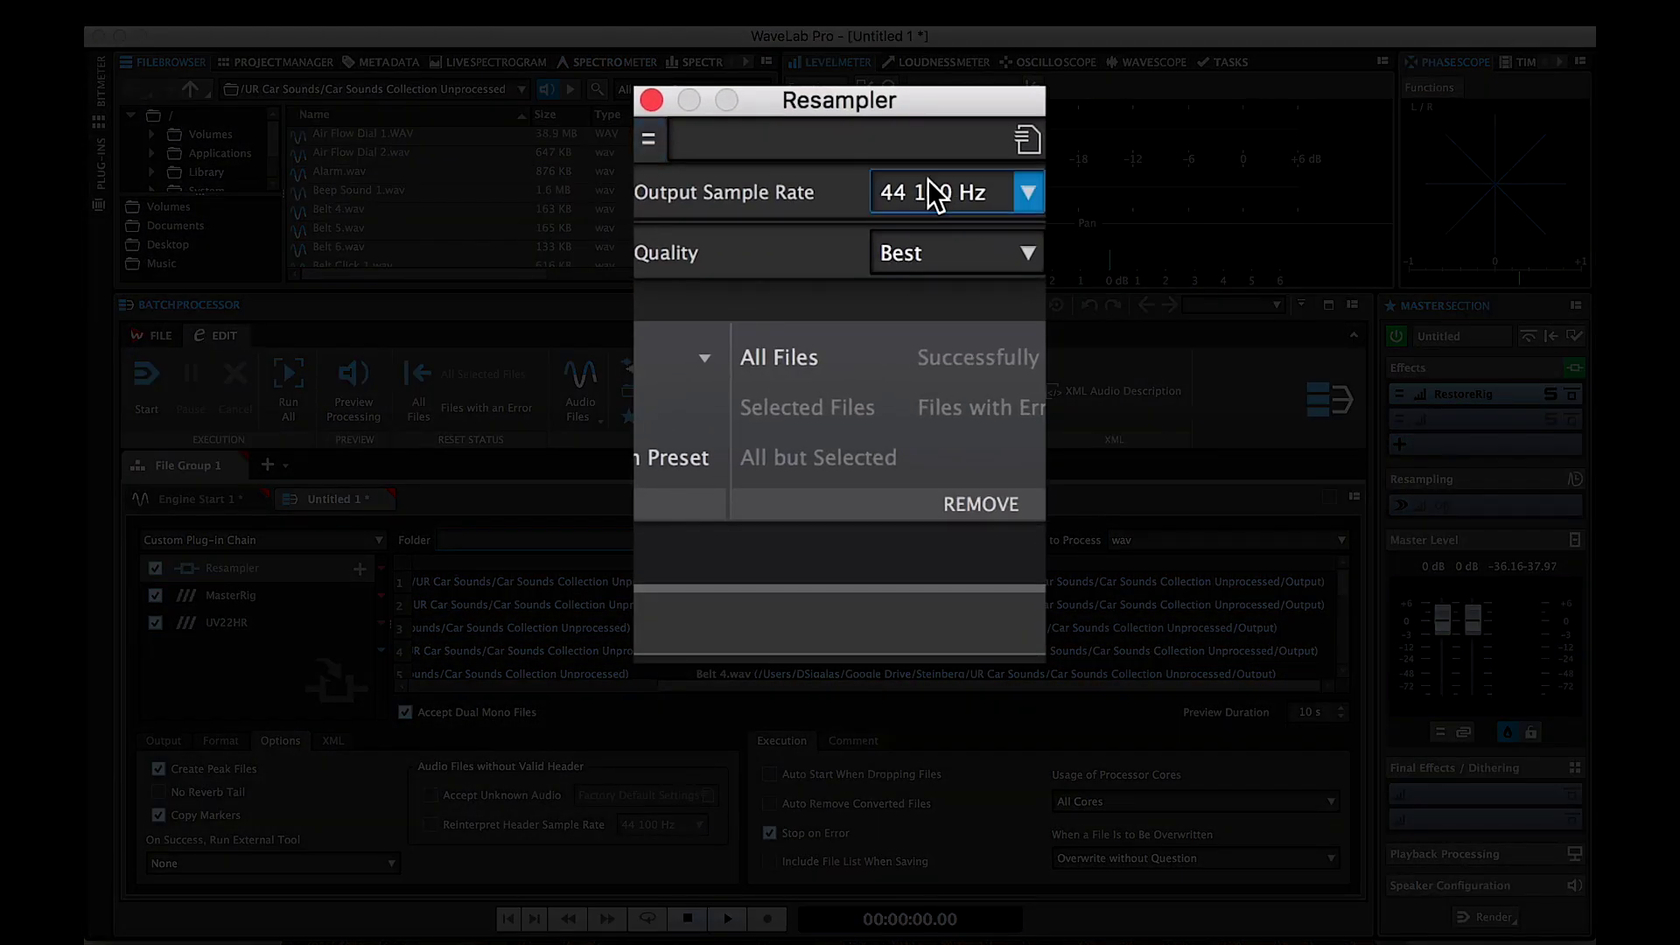
# Step: Examine the output sample rate choices of the Resampler in the batch plug-in chain
pyautogui.click(1024, 191)
pyautogui.click(1024, 191)
pyautogui.click(1024, 191)
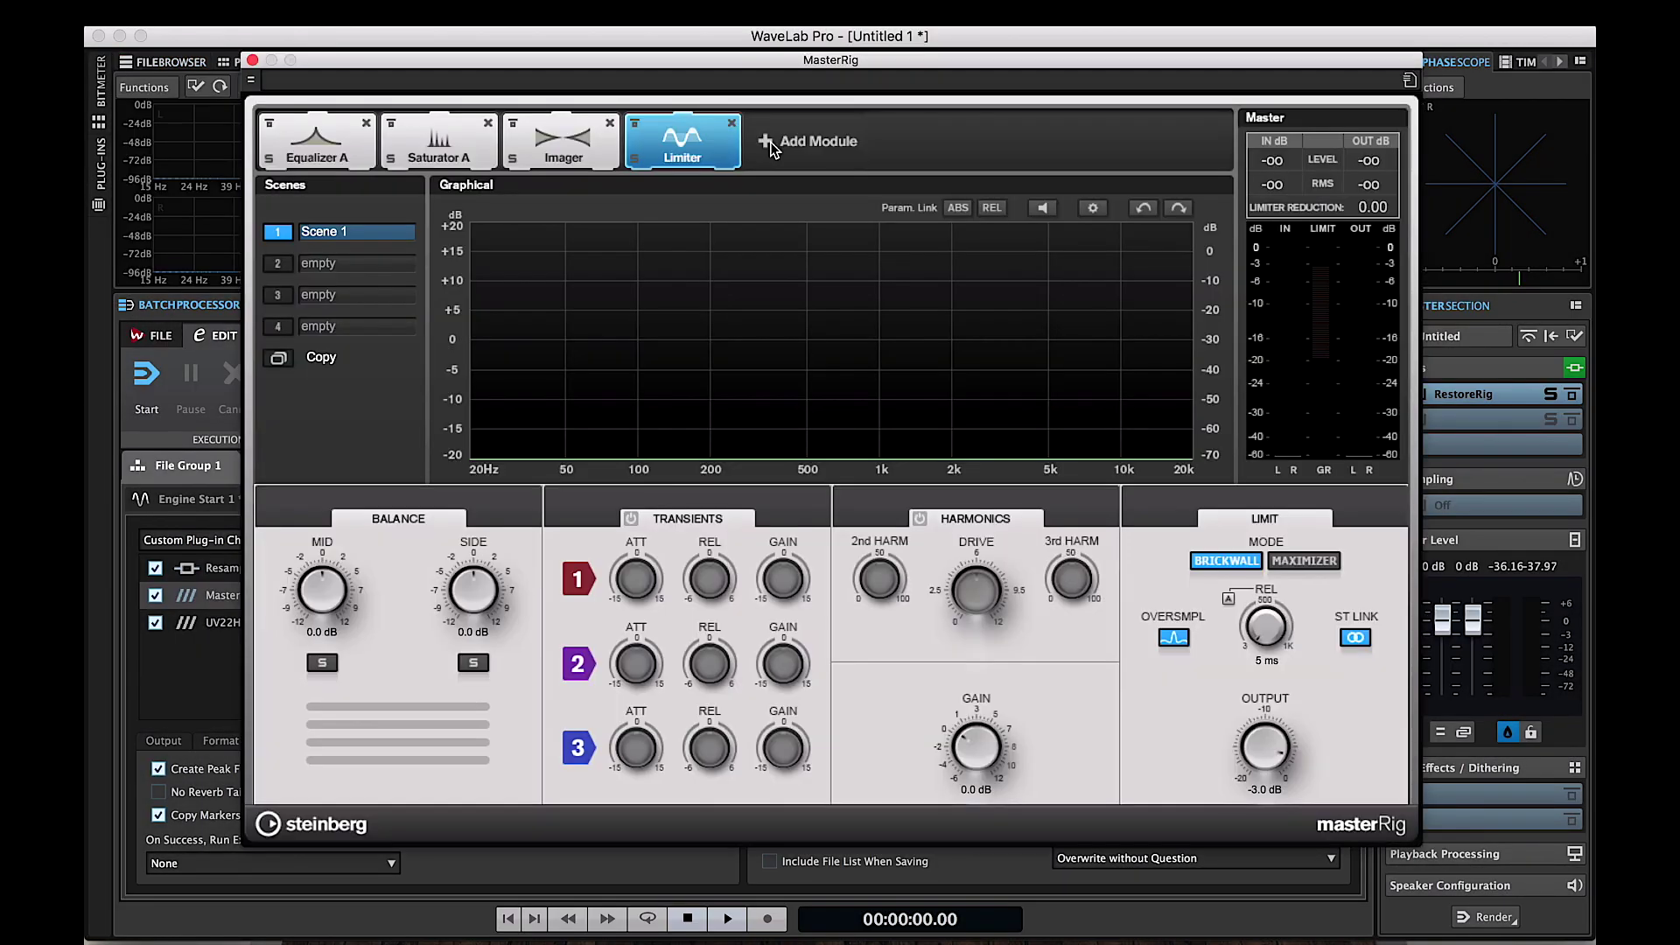
# Step: Review the settings of the Limiter, Imager and Saturator A modules in MasterRig
pyautogui.click(631, 519)
pyautogui.click(558, 134)
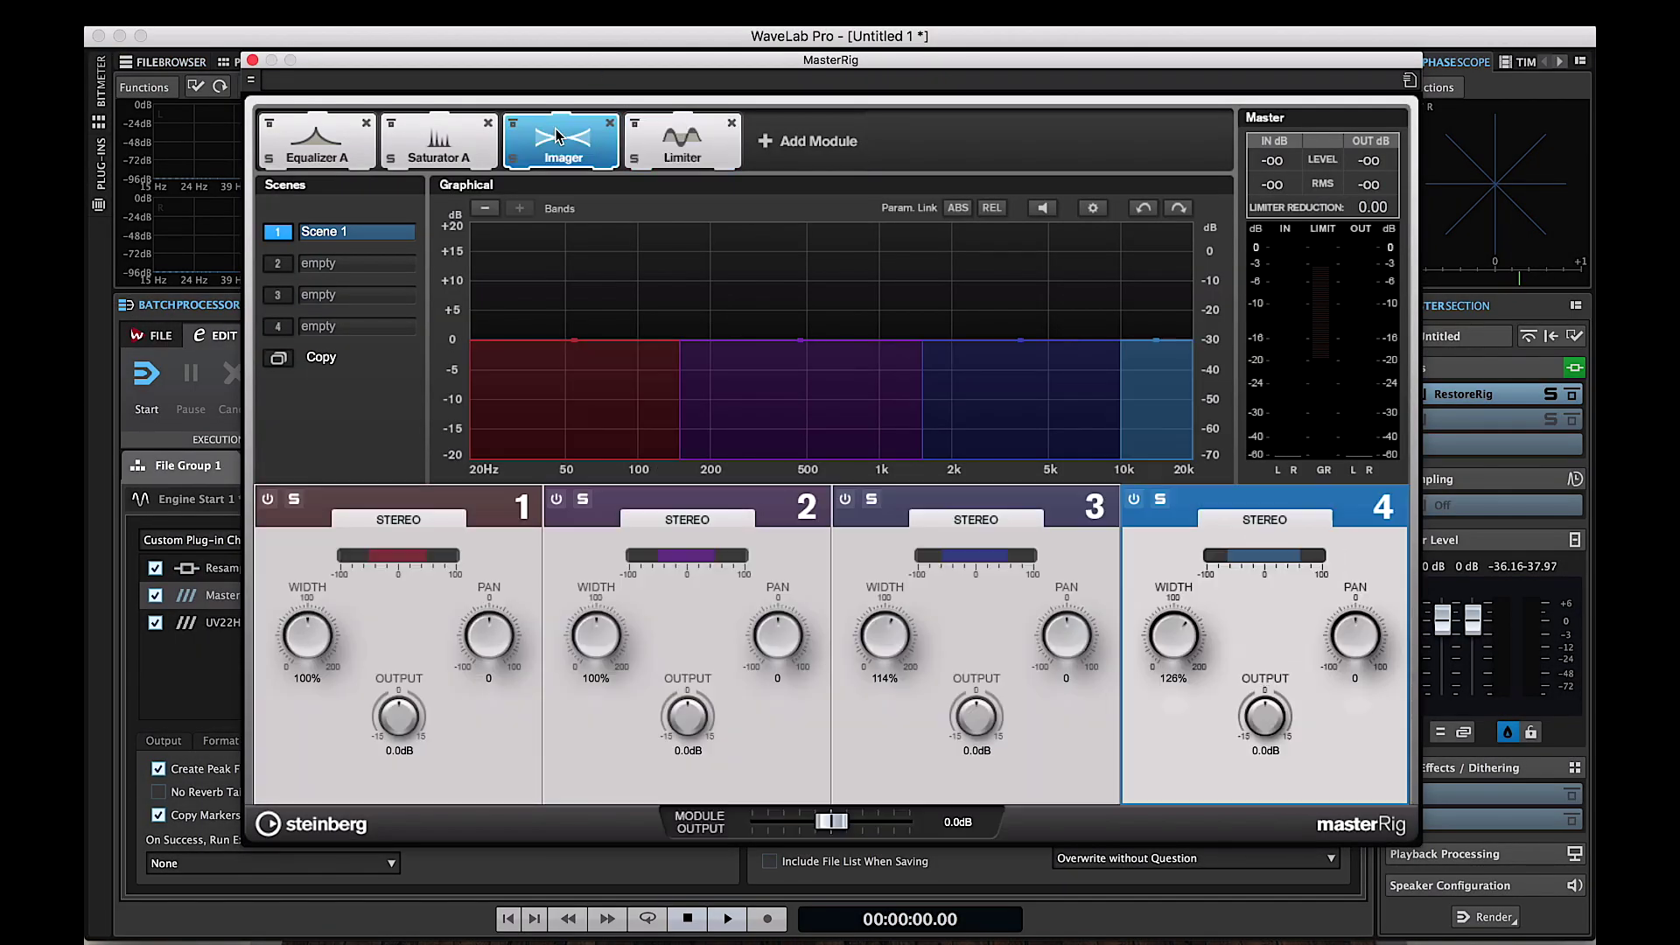
pyautogui.click(608, 628)
pyautogui.click(438, 140)
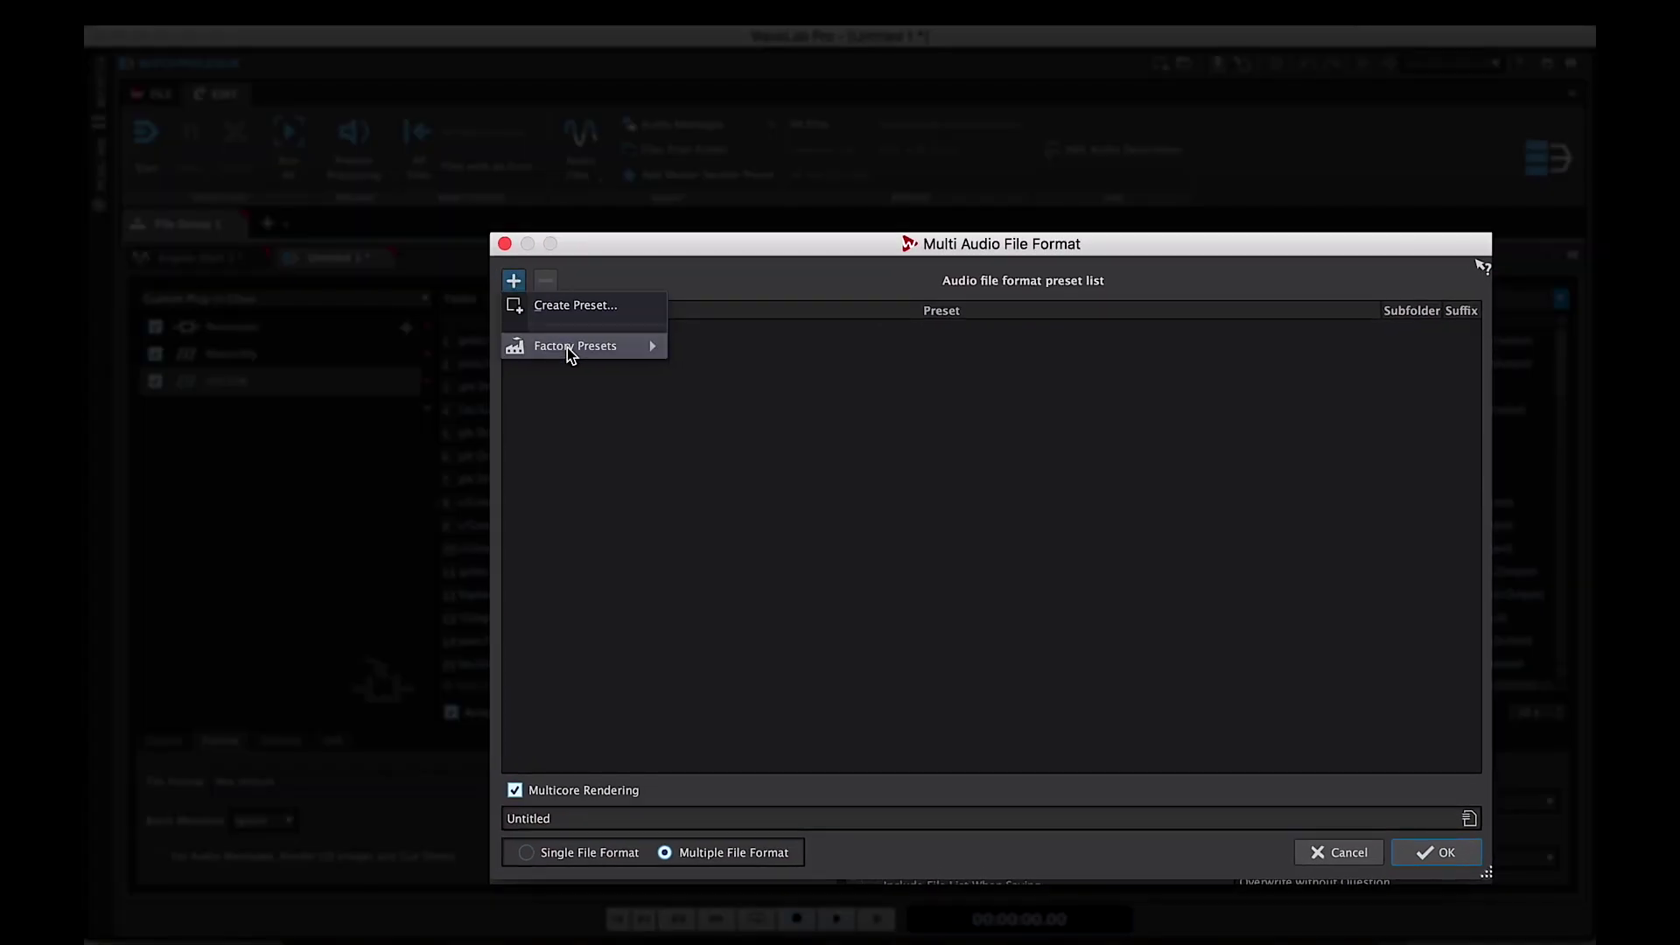
# Step: Add the factory presets Wav 24 bit and Mp3 FH 192k cbr hq to the batch's multiple file format list
pyautogui.moveTo(571, 354)
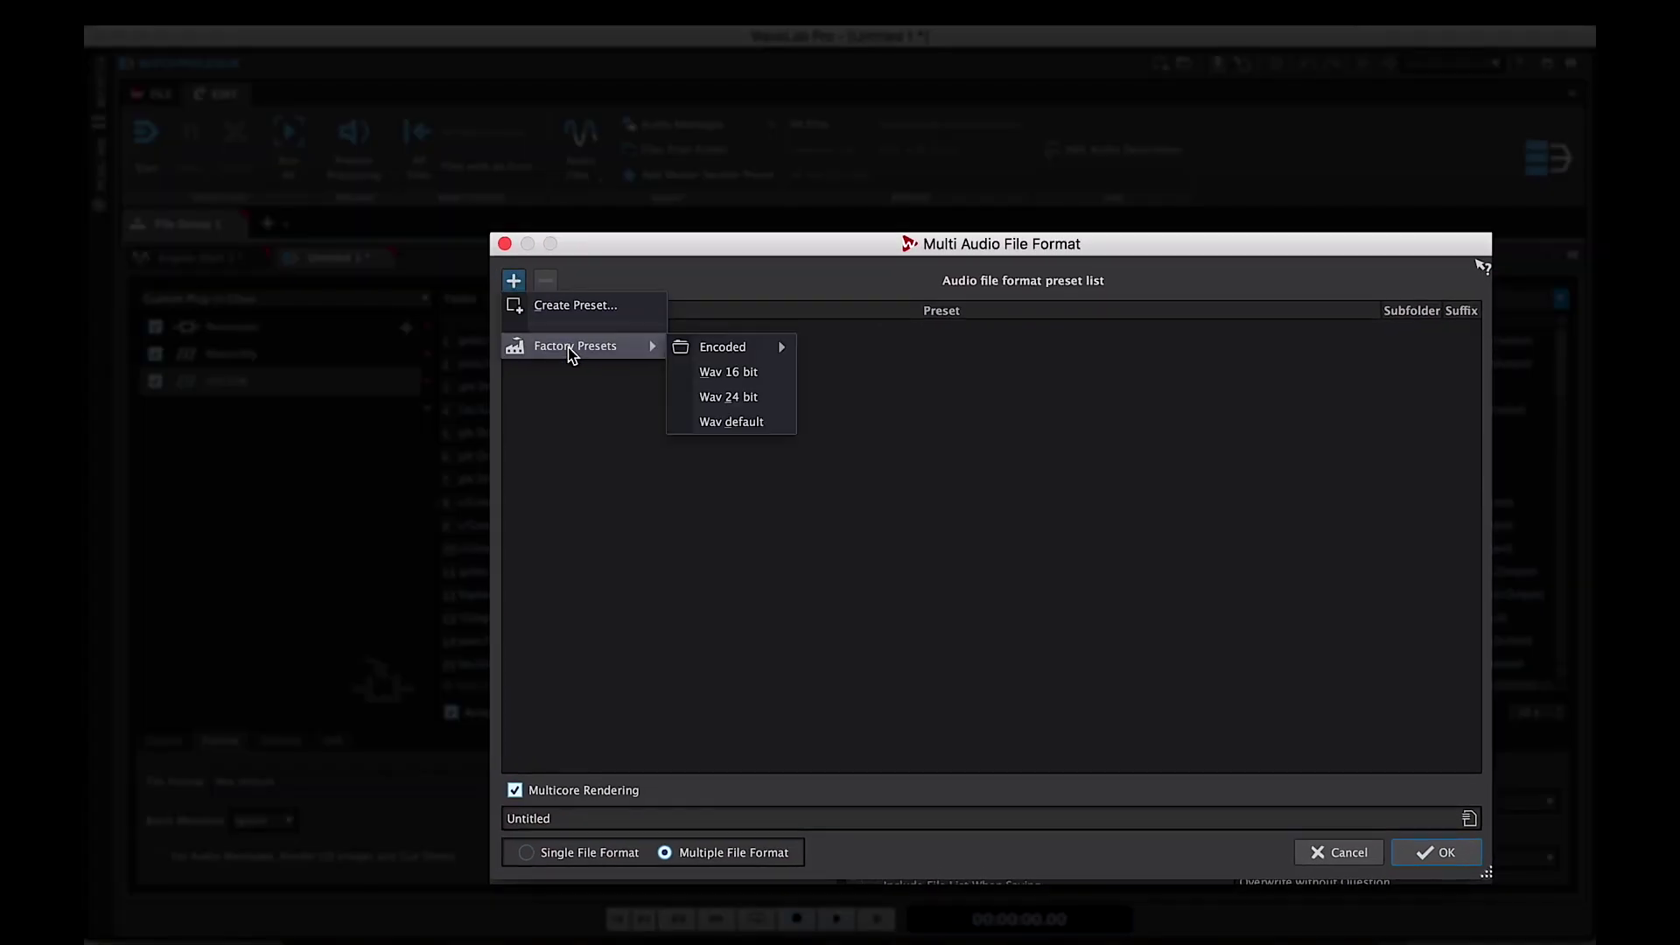
pyautogui.click(729, 396)
pyautogui.click(524, 275)
pyautogui.moveTo(595, 347)
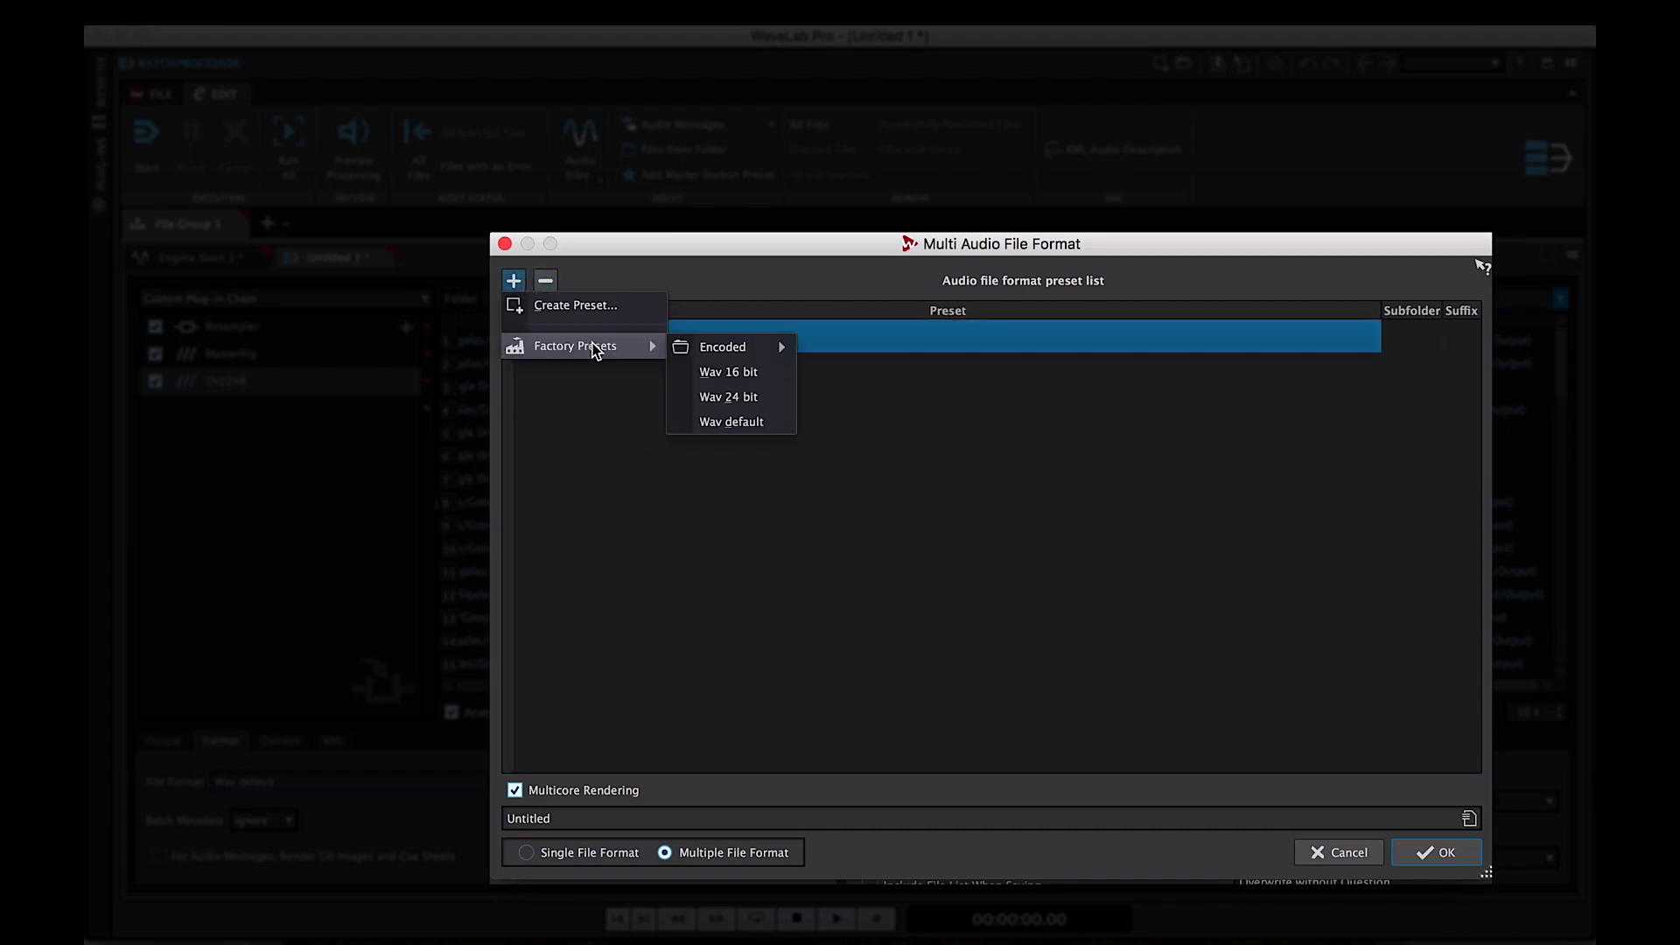
pyautogui.moveTo(758, 346)
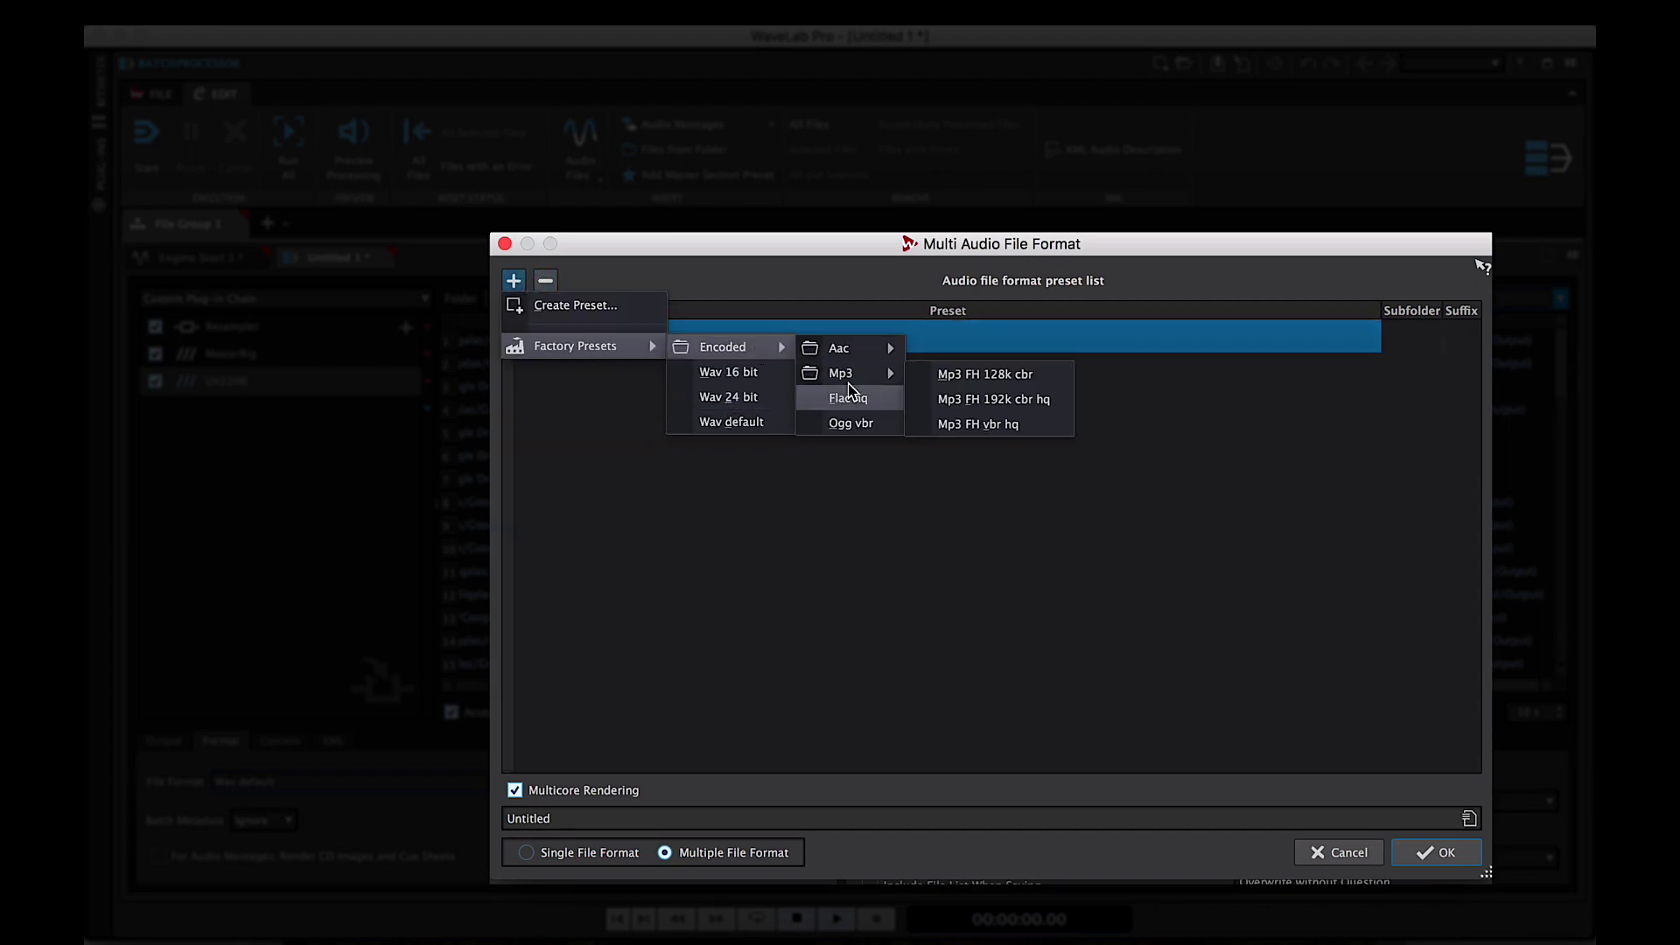
pyautogui.click(939, 399)
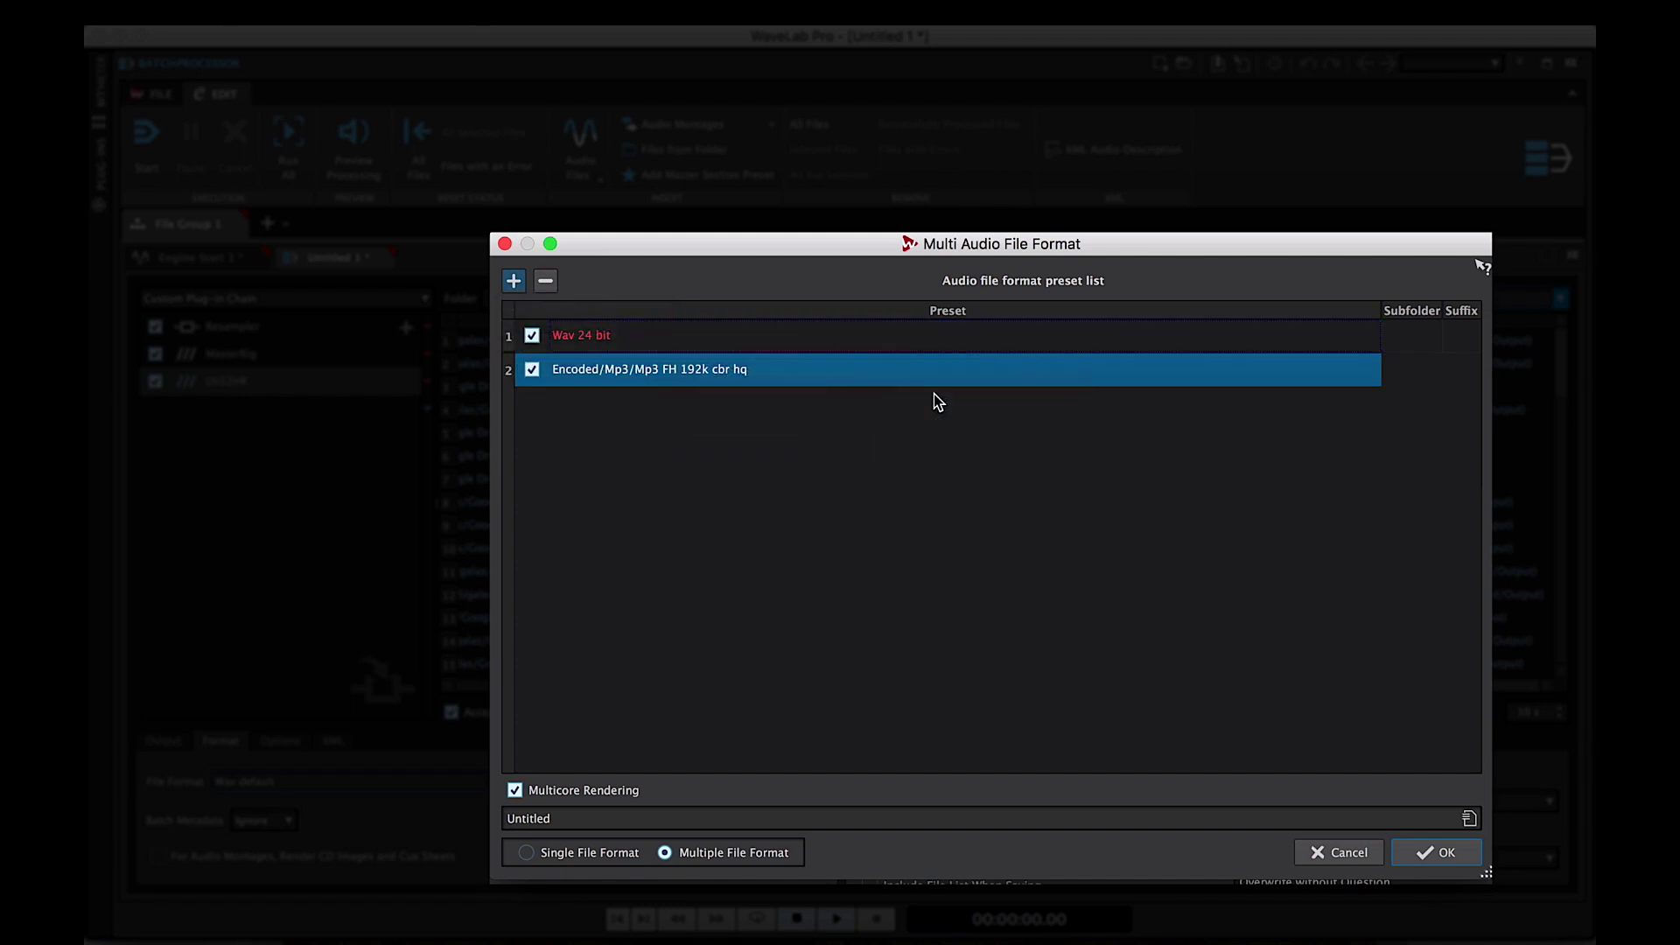
# Step: Add the factory preset Wav 16 bit as the third output format in the multiple file format list
pyautogui.click(513, 283)
pyautogui.click(513, 284)
pyautogui.click(513, 283)
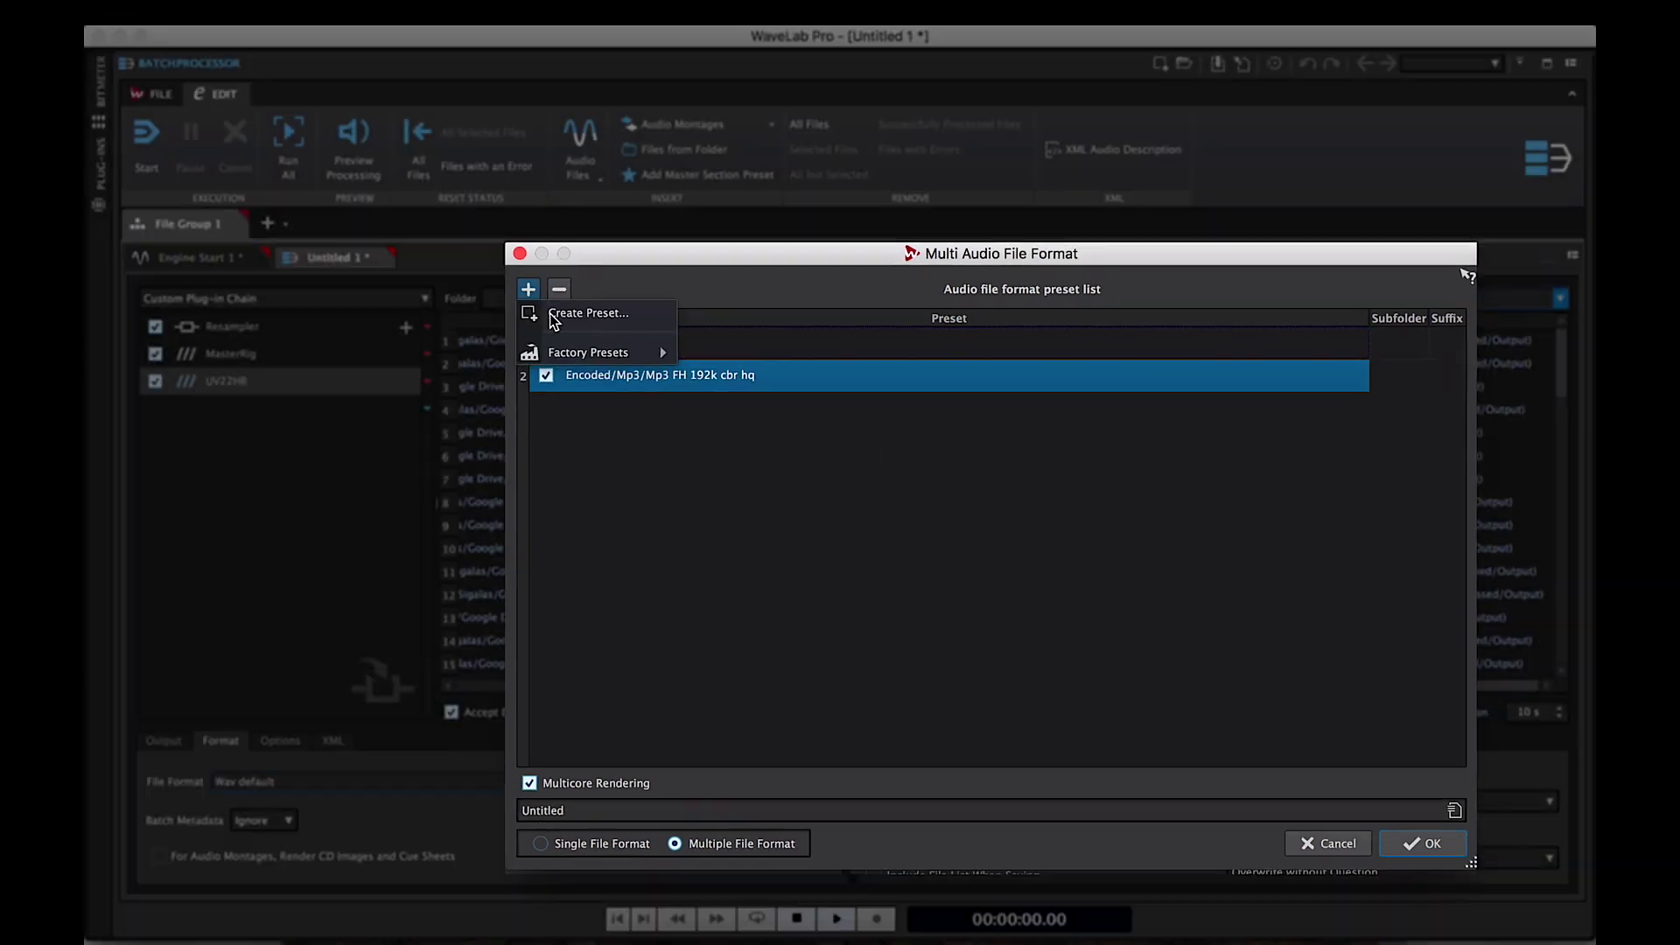
pyautogui.moveTo(610, 347)
pyautogui.click(748, 387)
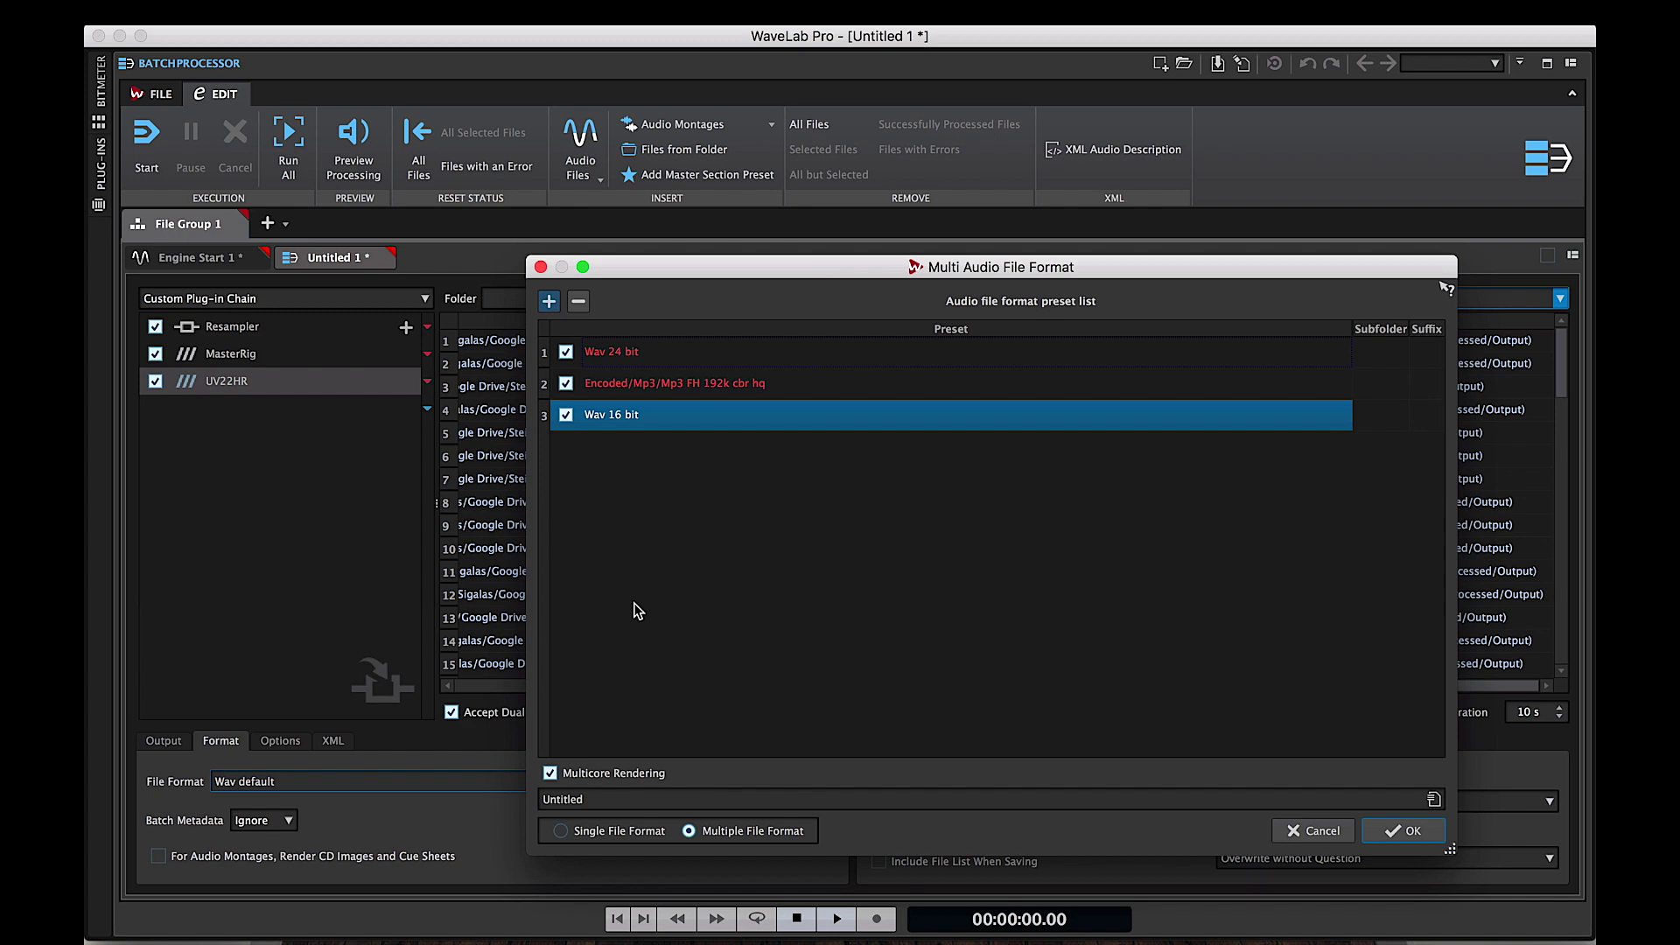